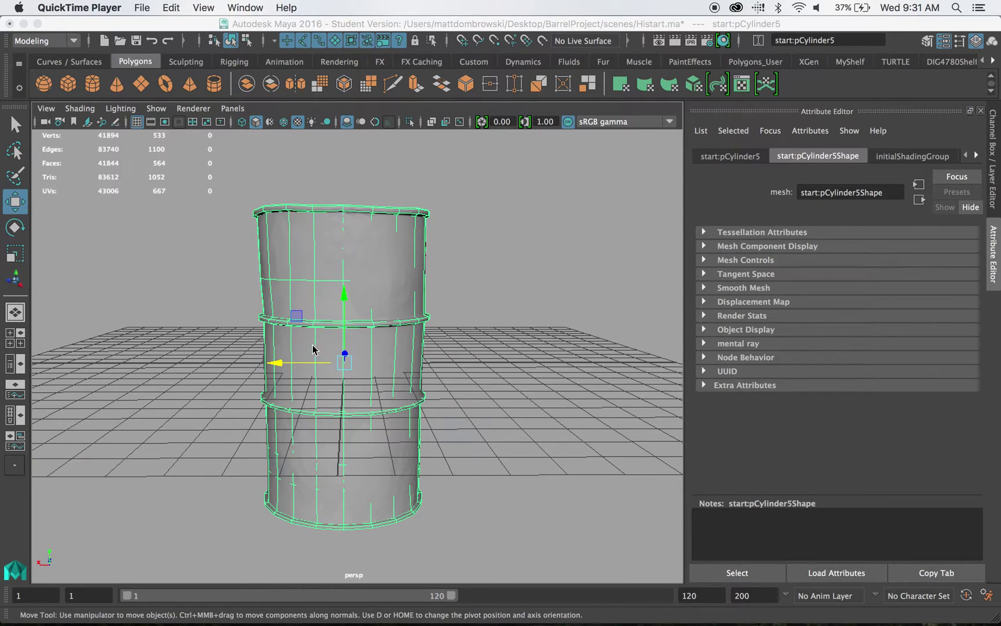
- Drag the low-poly barrel along X so it stands to the right of the high-res barrel
drag(280, 364, 480, 360)
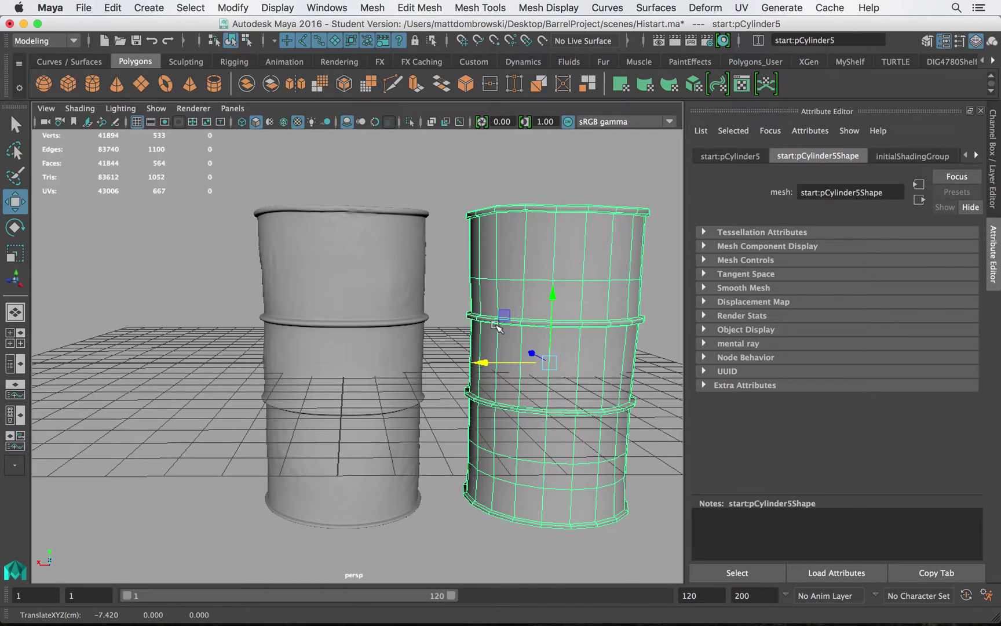
scroll(445, 330, down, 3)
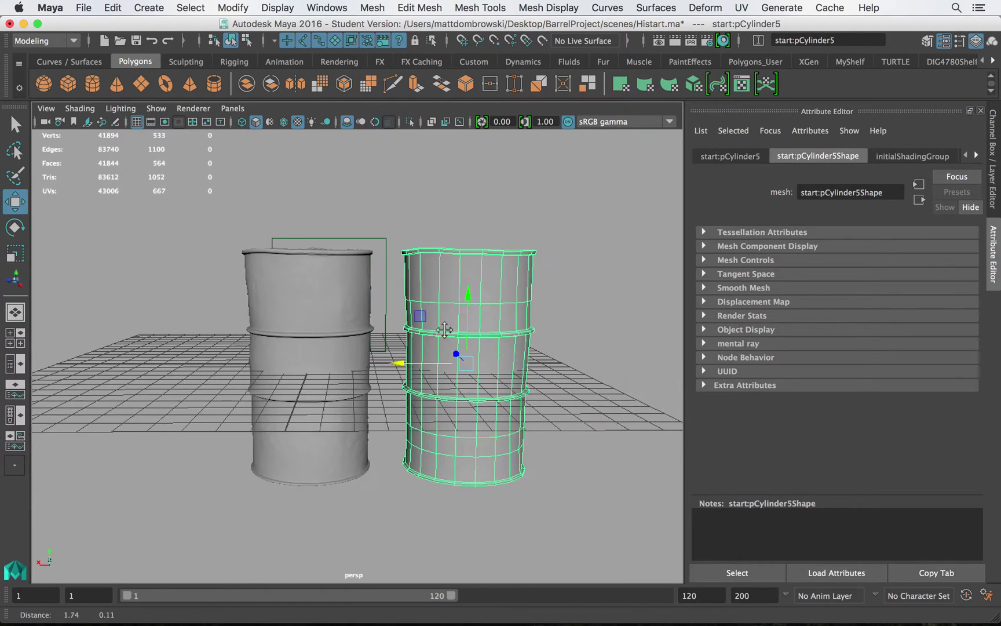
scroll(444, 330, down, 3)
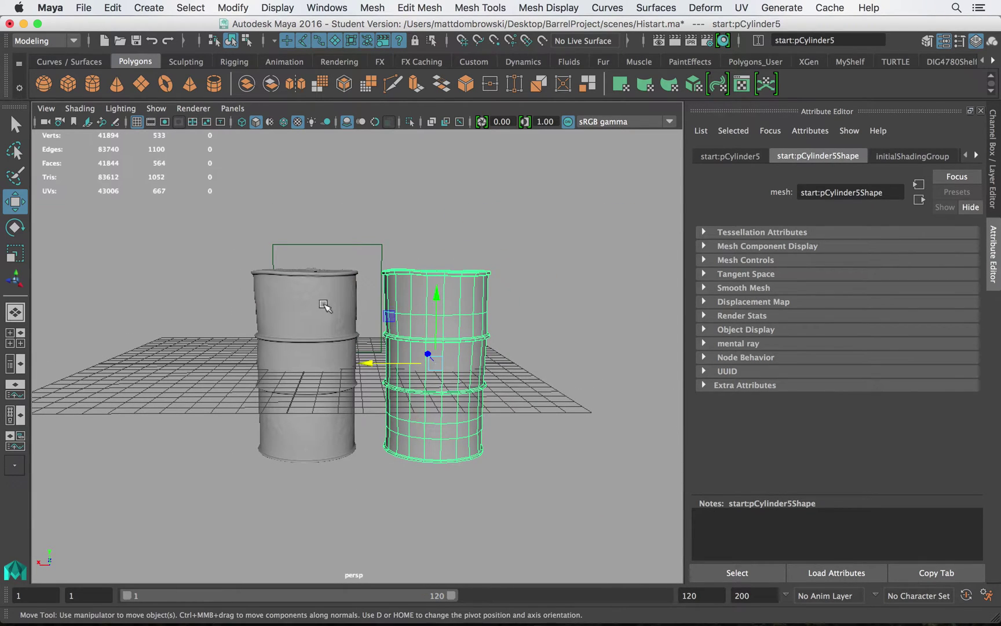
- Select each barrel in turn while orbiting to a near side-on view of both
click(333, 314)
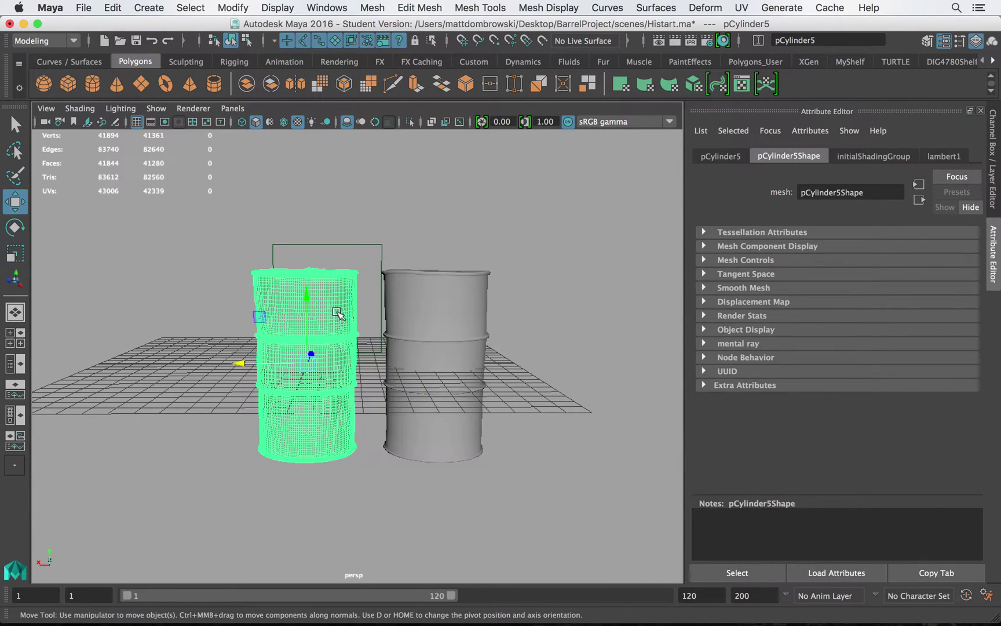
click(502, 313)
click(469, 313)
alt+drag(525, 311, 487, 348)
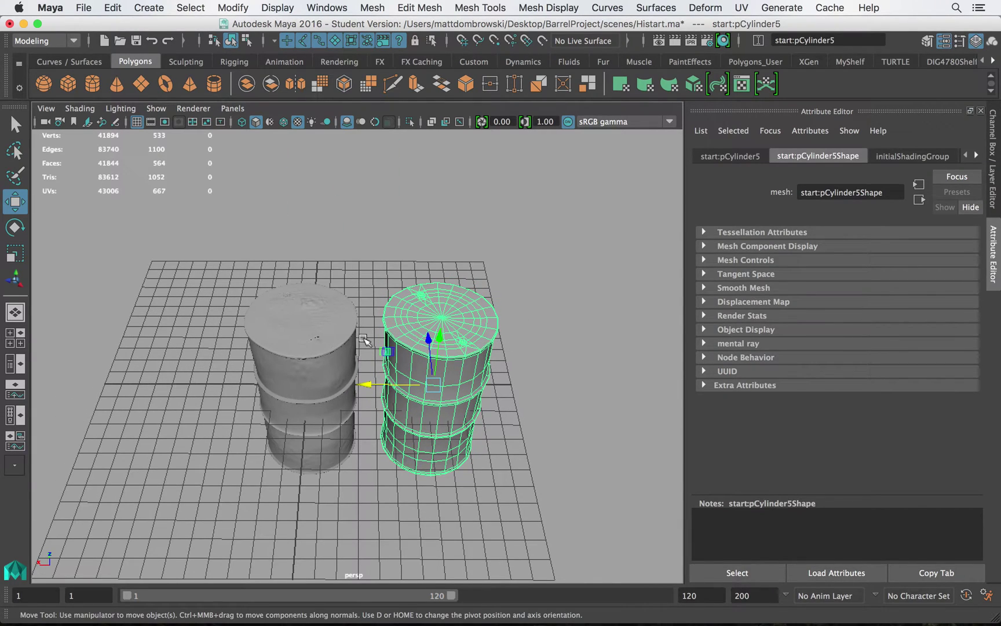
alt+drag(367, 341, 327, 318)
alt+drag(429, 321, 497, 310)
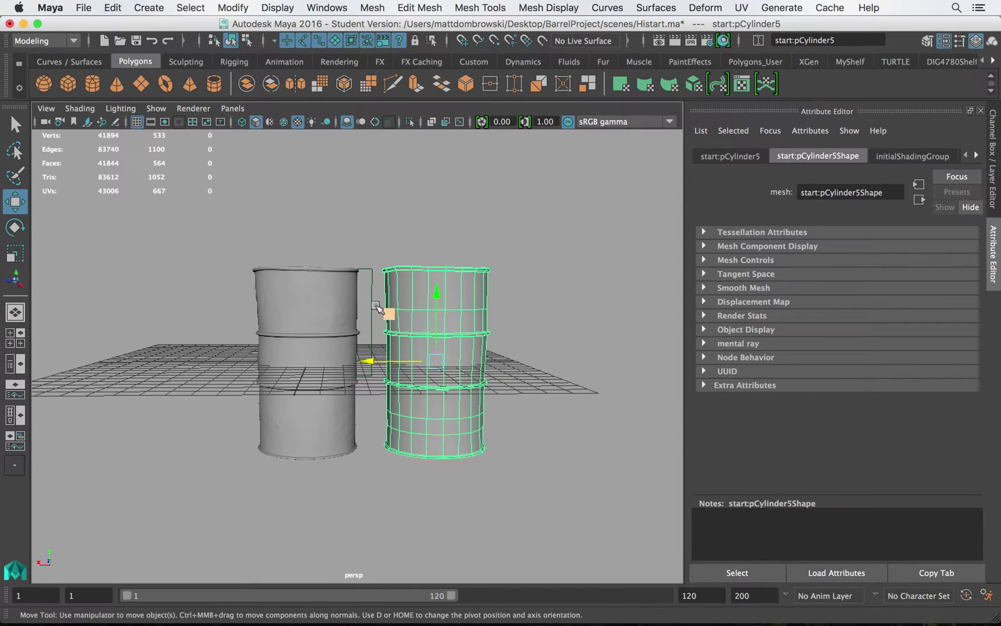
click(299, 301)
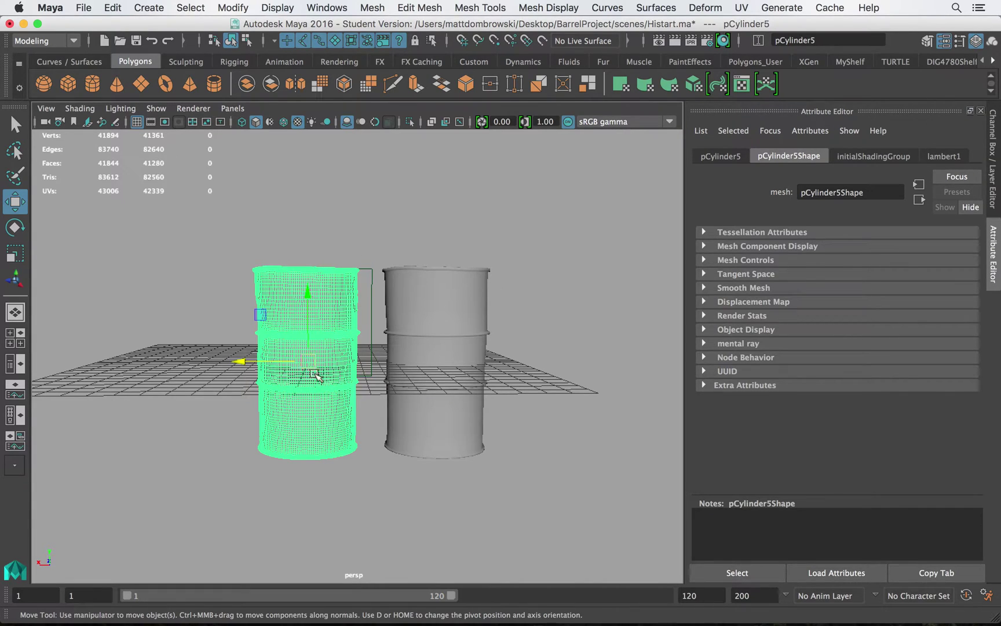
click(436, 298)
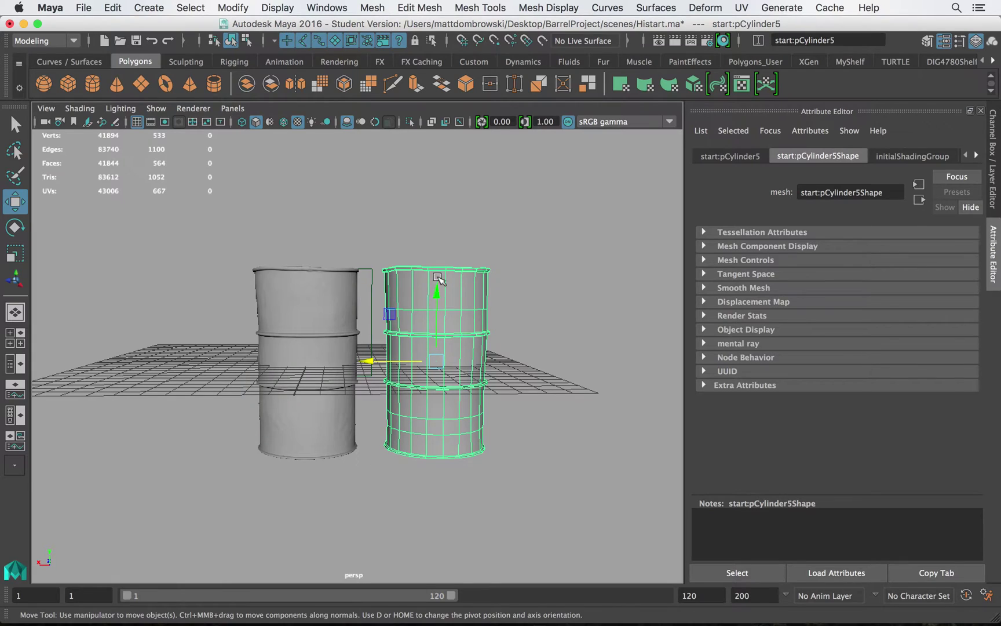
- Keep alternating between the two barrels, viewing them from higher and lower angles
alt+drag(522, 305, 509, 334)
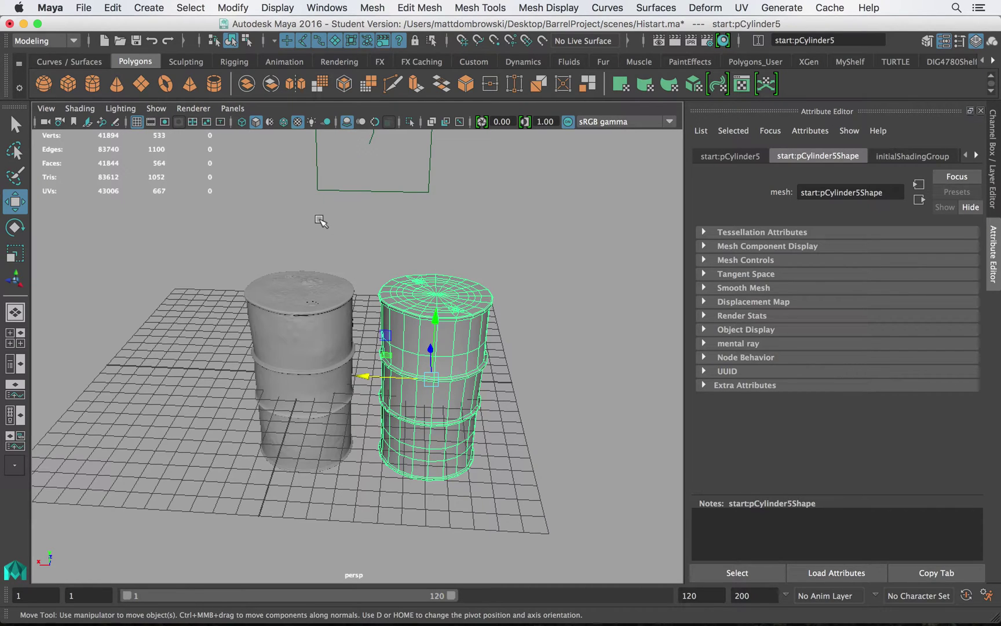
alt+drag(449, 360, 421, 336)
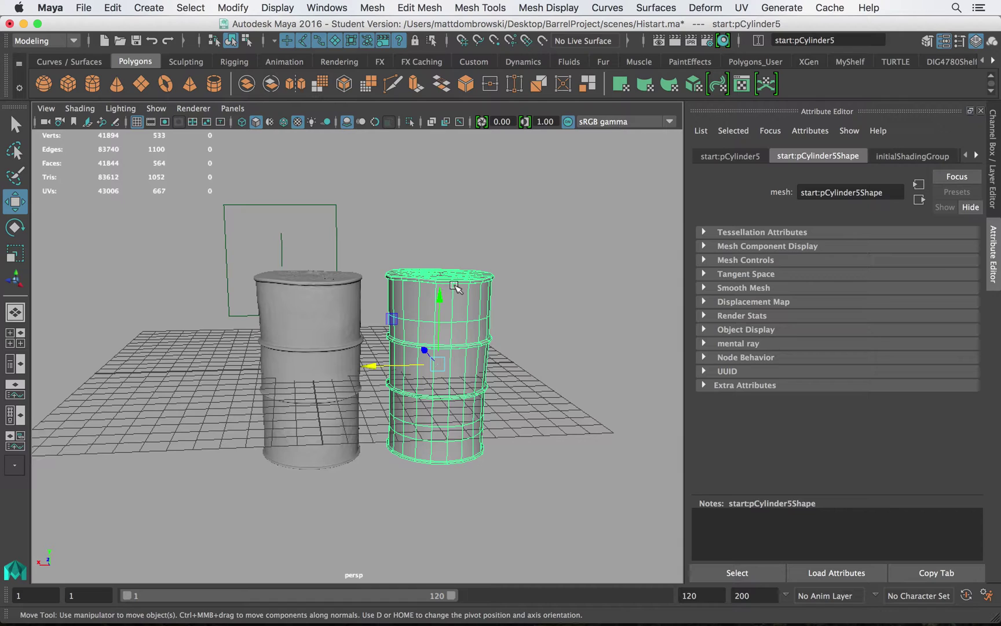
click(312, 310)
alt+drag(313, 310, 297, 274)
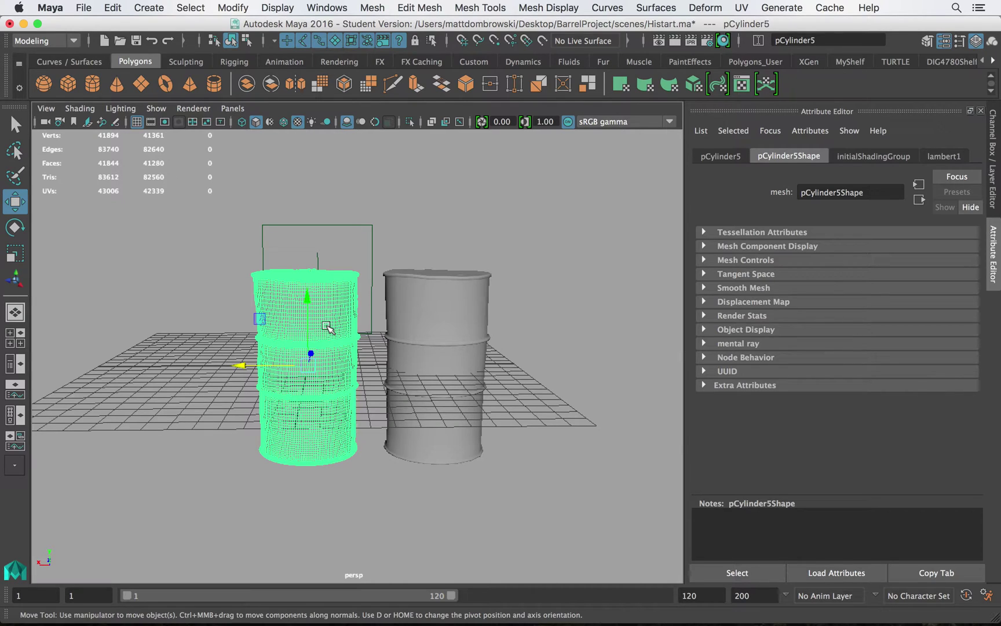
click(433, 328)
alt+drag(486, 358, 487, 384)
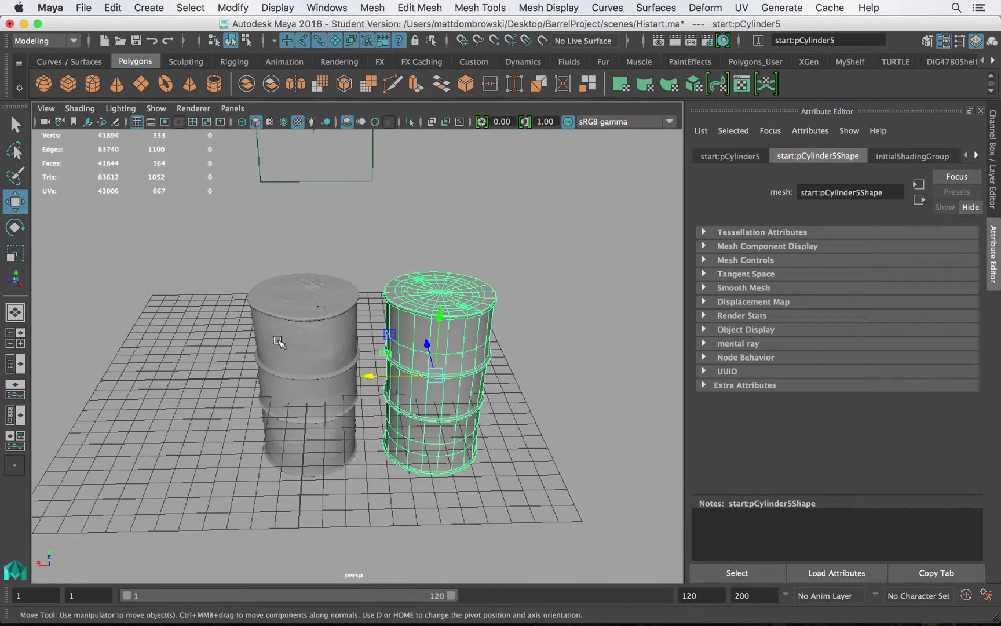
alt+drag(281, 344, 321, 302)
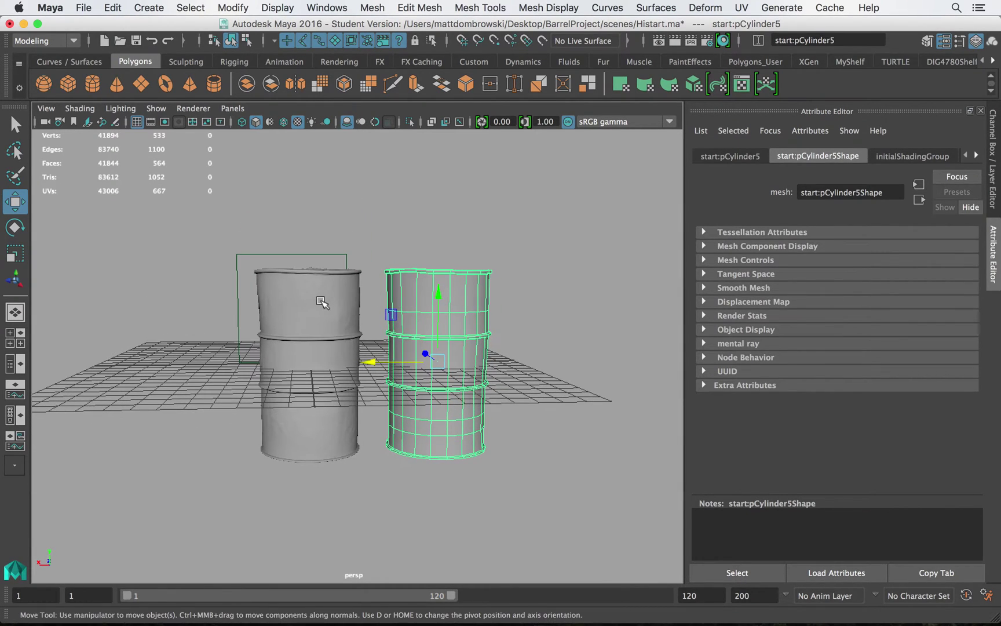
click(321, 302)
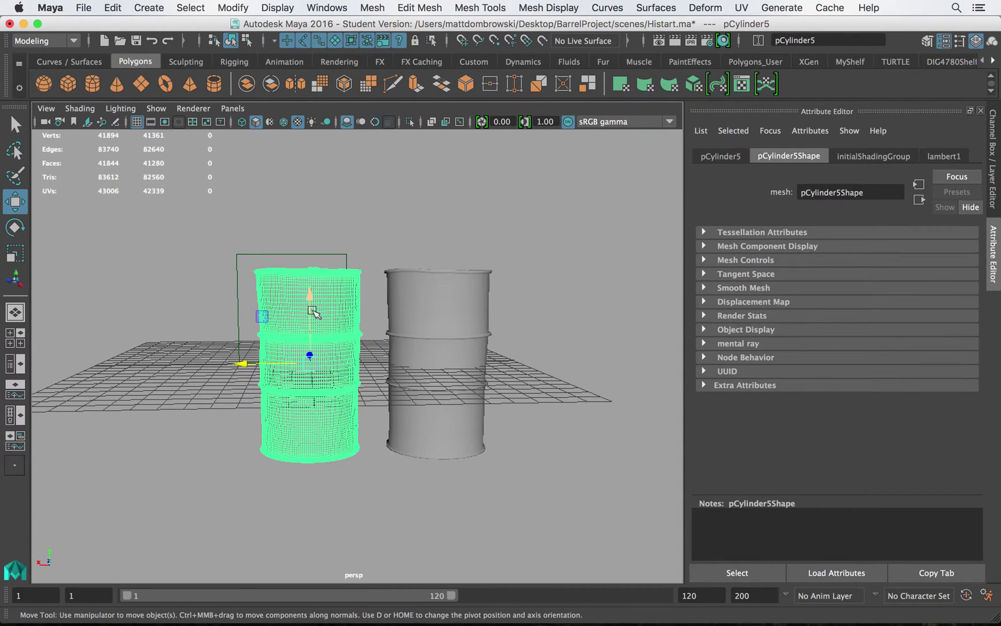
click(433, 308)
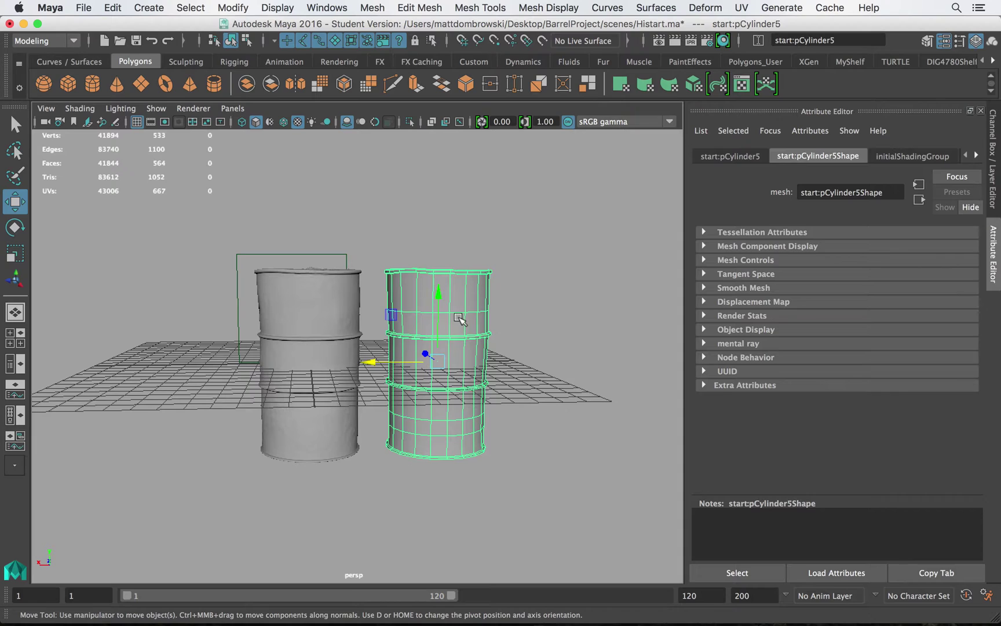
- Undo the selection changes and the move so the low-poly barrel overlaps the high-res one
key(z)
key(shift+z)
key(z)
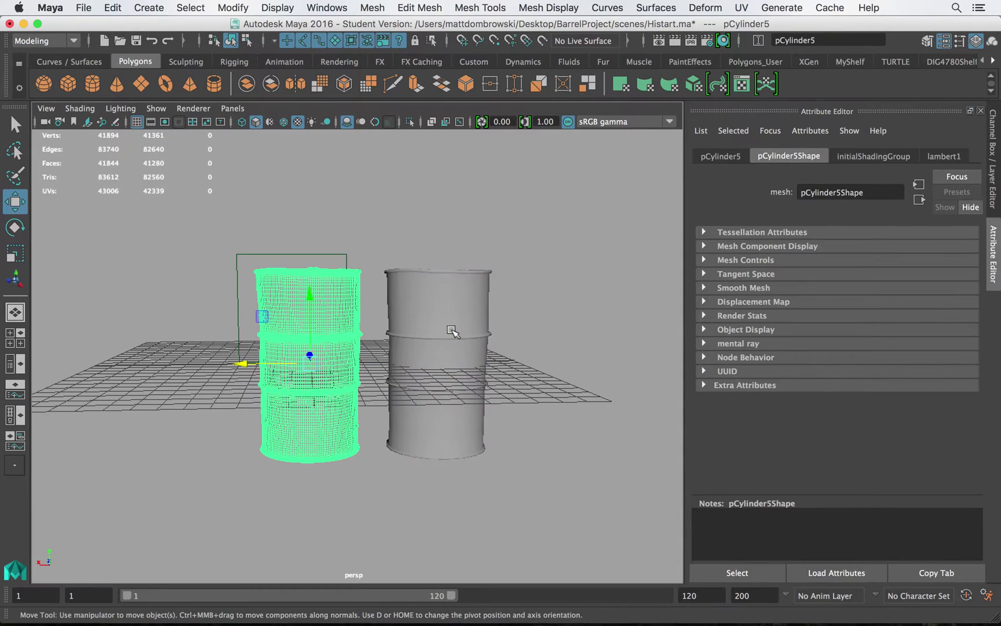
key(shift+z)
key(z)
key(shift+z)
key(z)
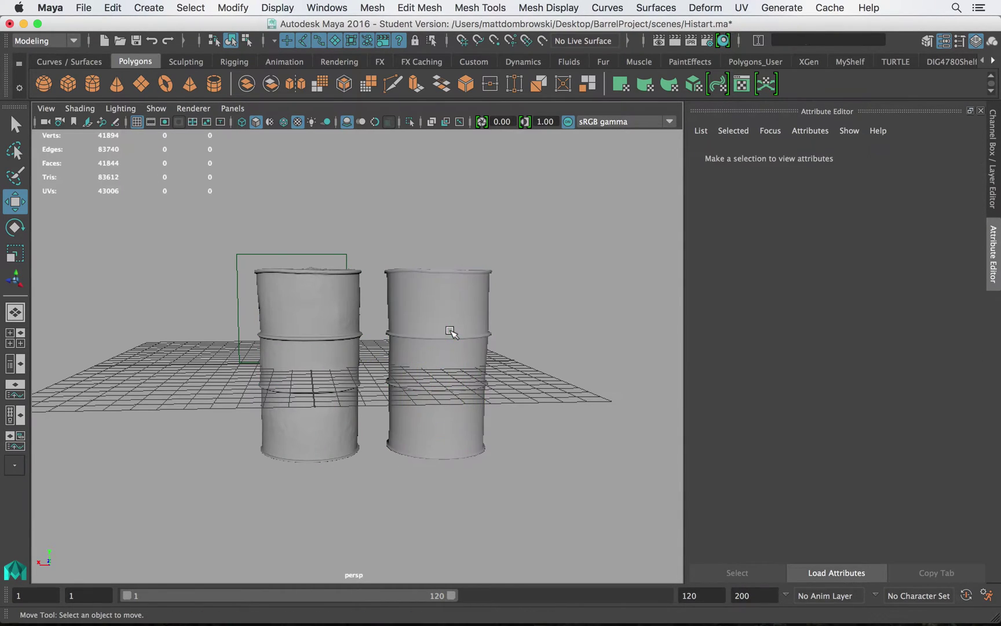
key(shift+z)
key(shift+z)
- Frame the overlapping barrels closely and select the high-res pCylinder5 mesh
alt+drag(382, 324, 320, 327)
alt+right_drag(319, 326, 285, 319)
alt+drag(294, 290, 315, 290)
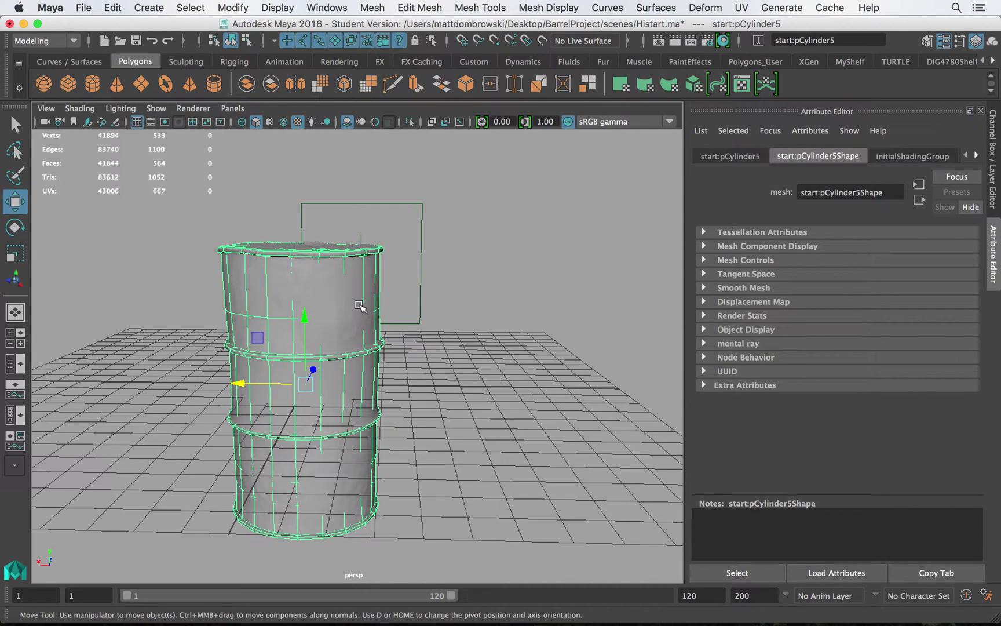
click(331, 305)
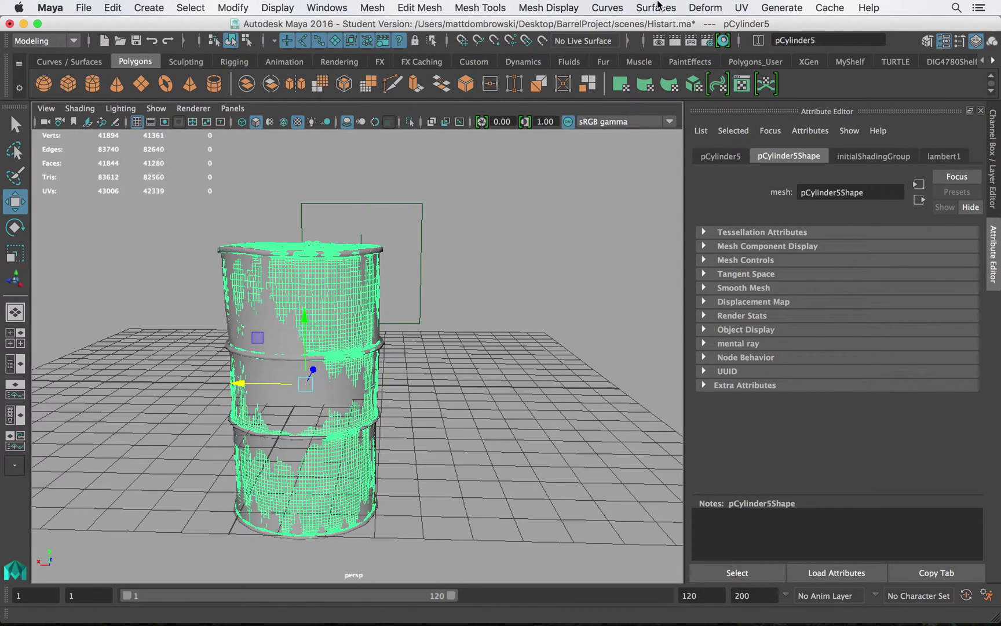
click(743, 7)
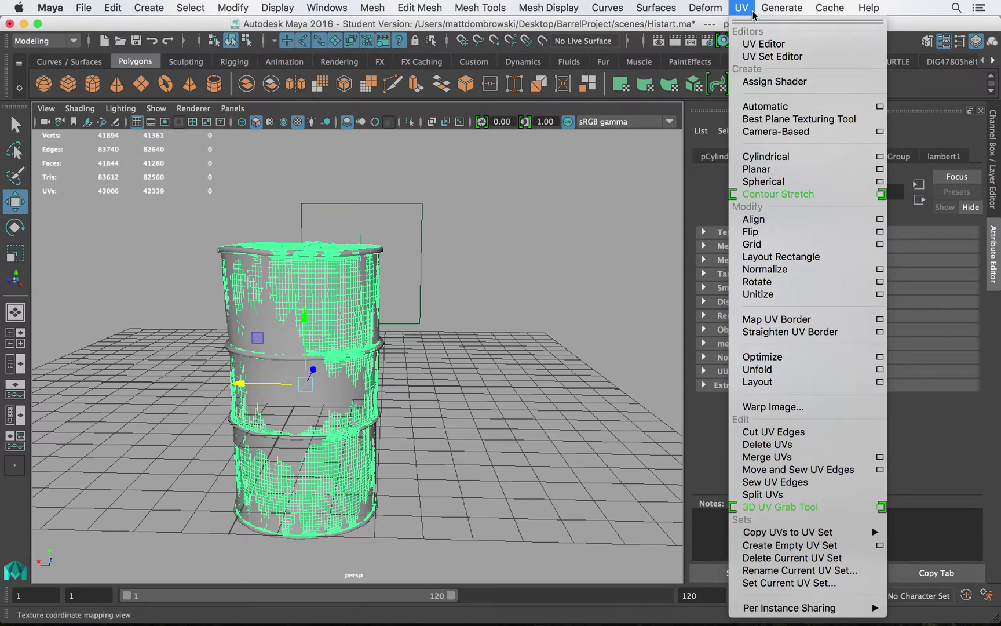
- Apply an automatic UV projection to the barrel twice, then reselect the high-res barrel
click(773, 107)
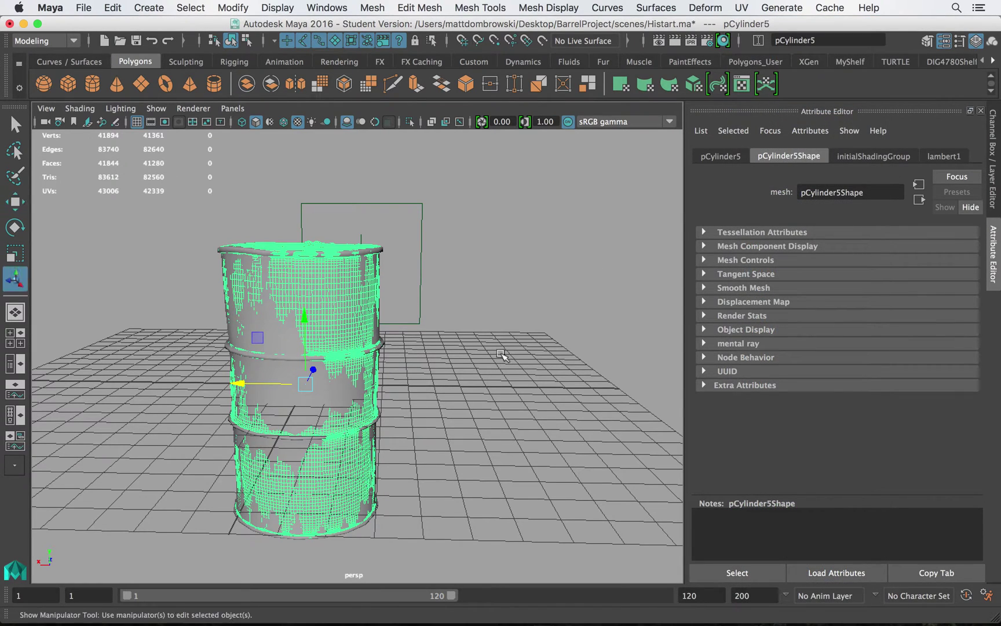
right_drag(320, 280, 383, 194)
click(275, 324)
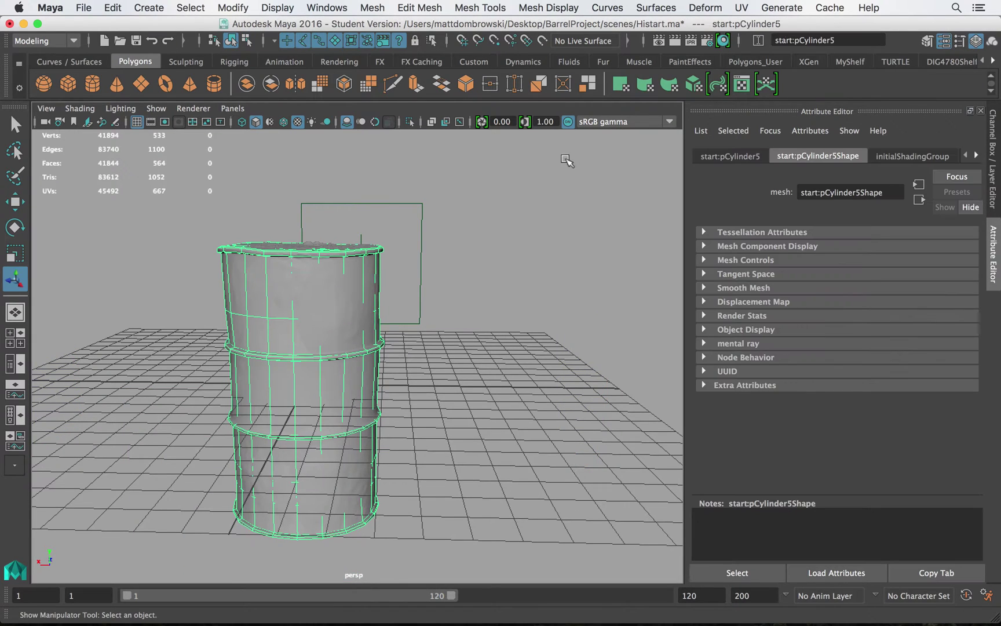
click(742, 7)
click(785, 106)
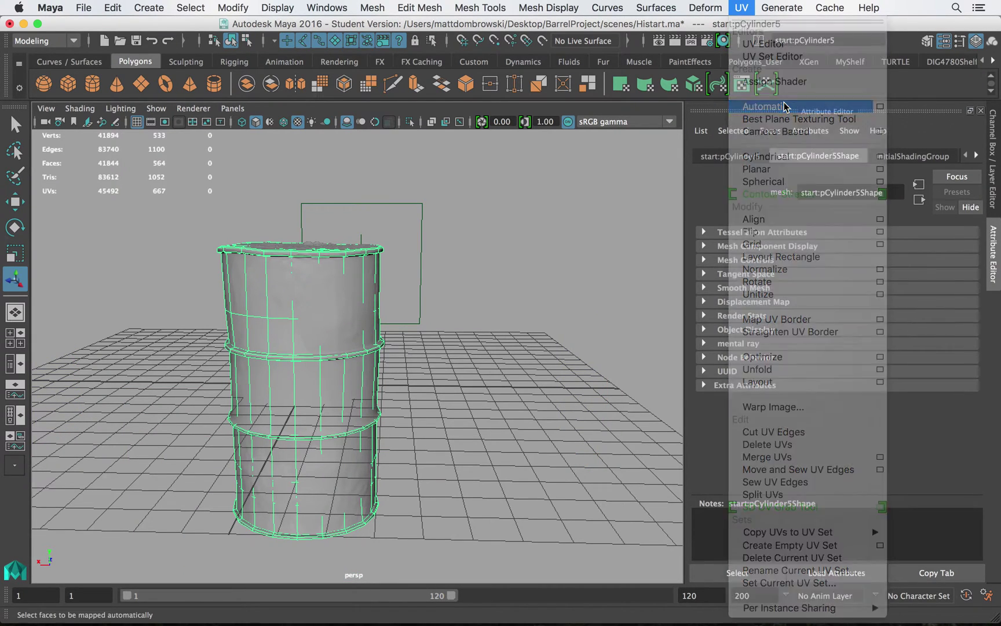
right_drag(376, 258, 442, 187)
click(454, 223)
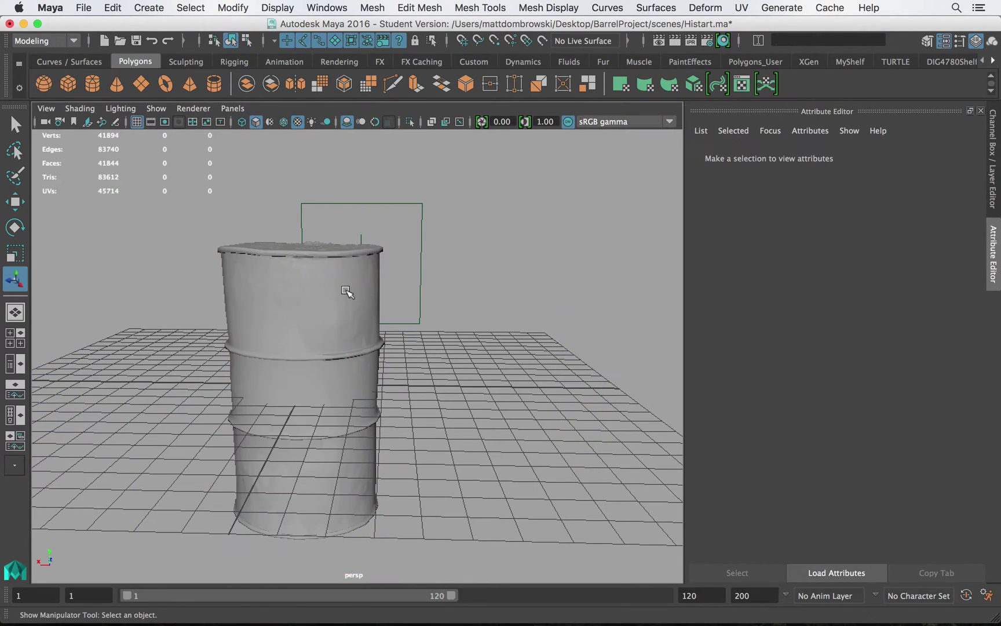
click(347, 290)
- Compare the low-res and high-res barrels' UVs in an enlarged UV Editor, then close it
click(744, 8)
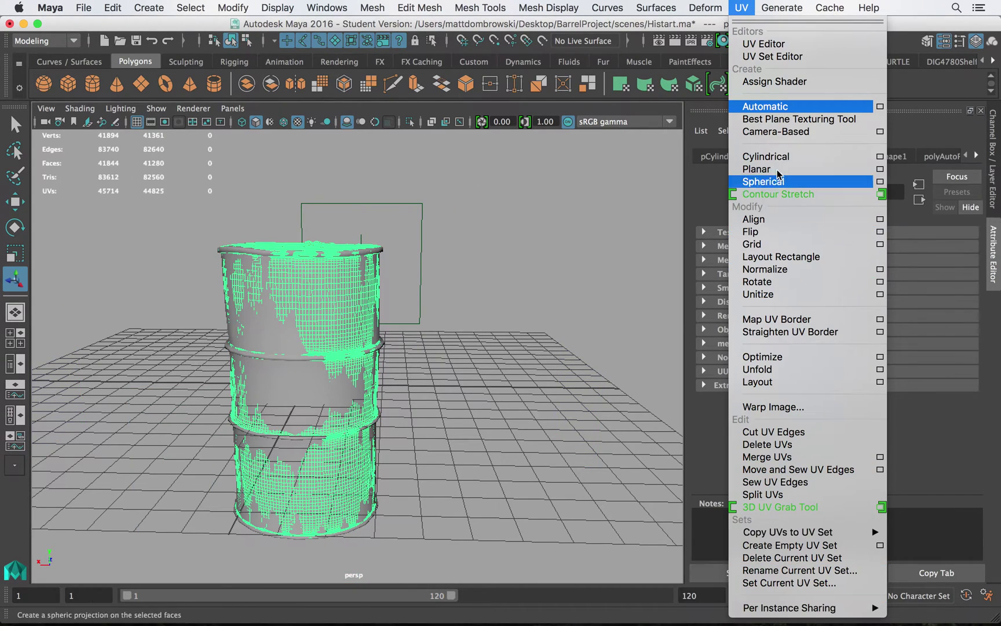
click(780, 46)
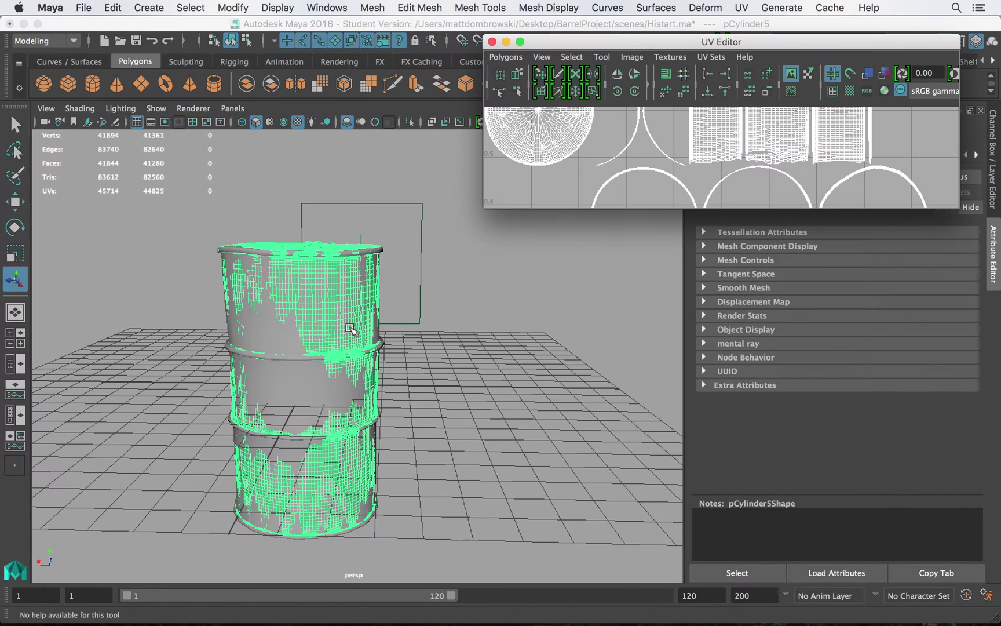
scroll(631, 167, down, 6)
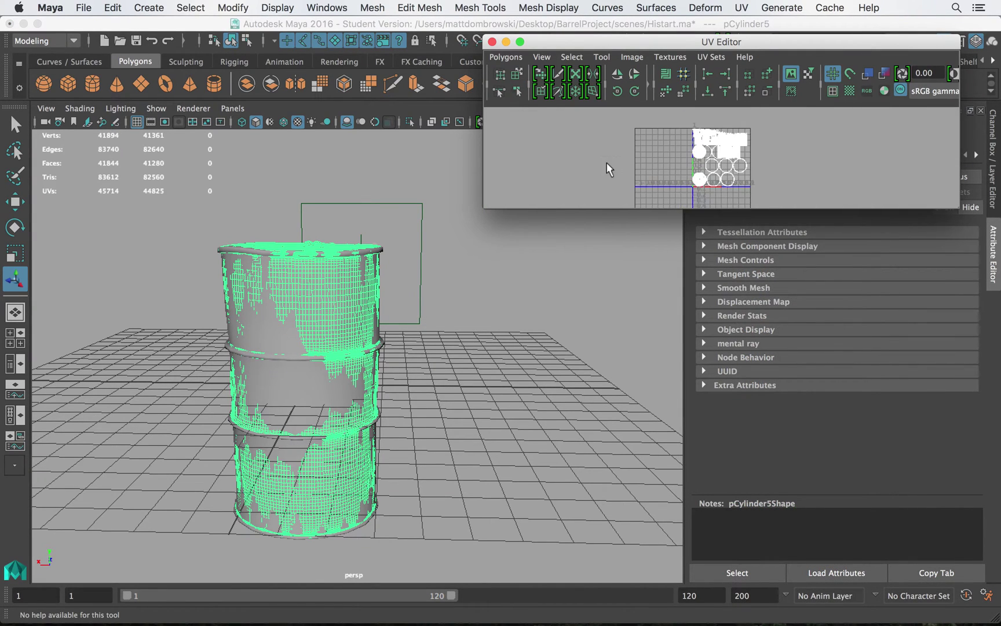
click(301, 366)
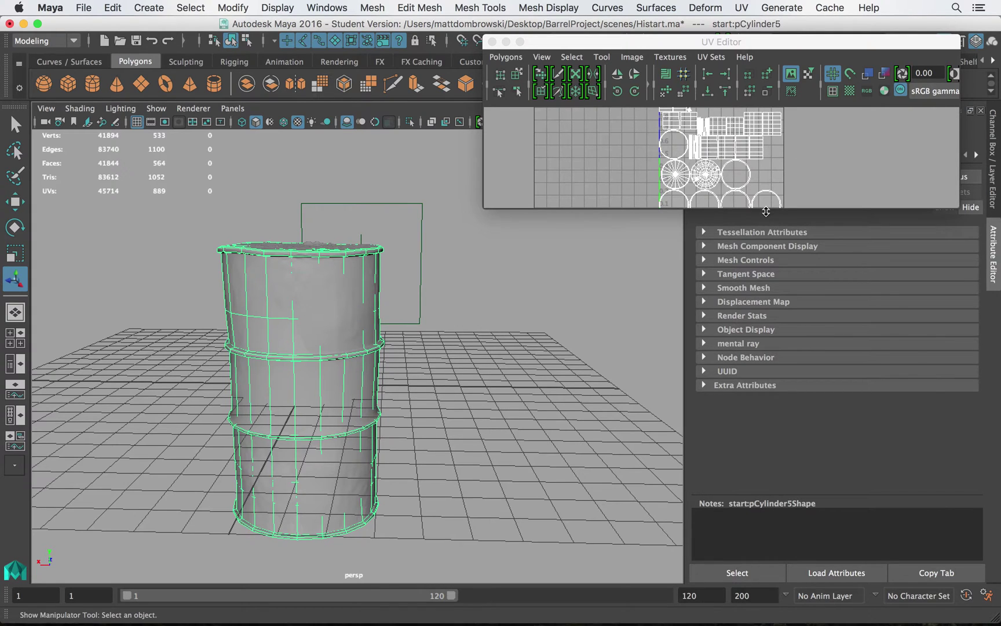
drag(766, 211, 765, 377)
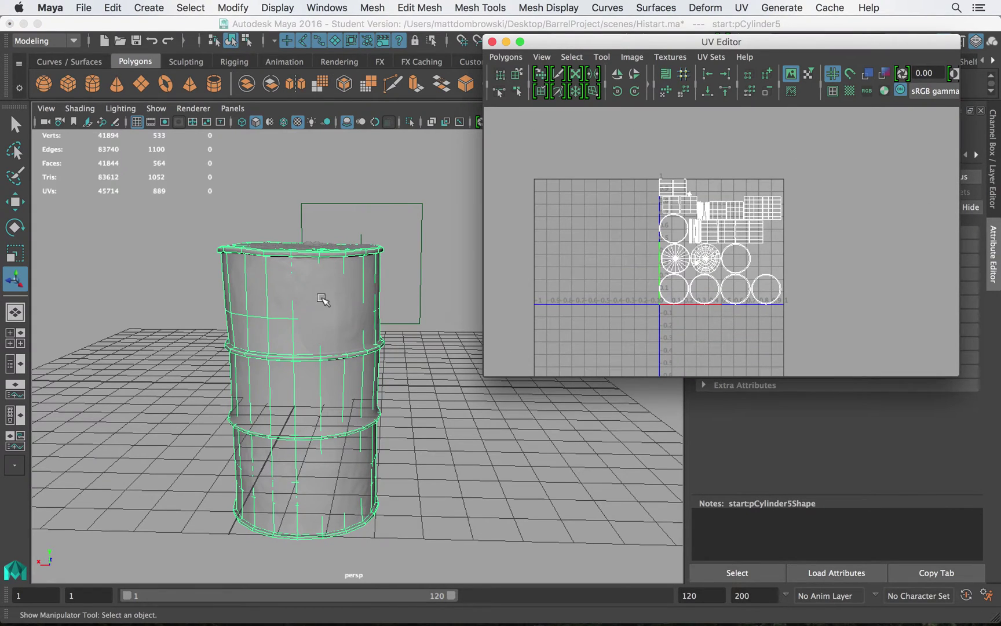
click(322, 299)
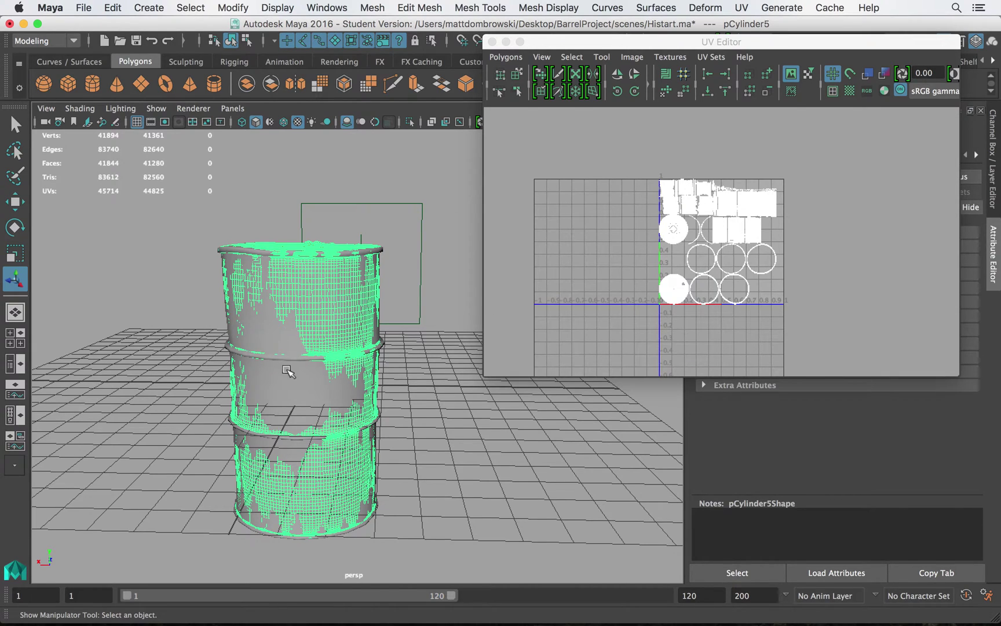
click(284, 367)
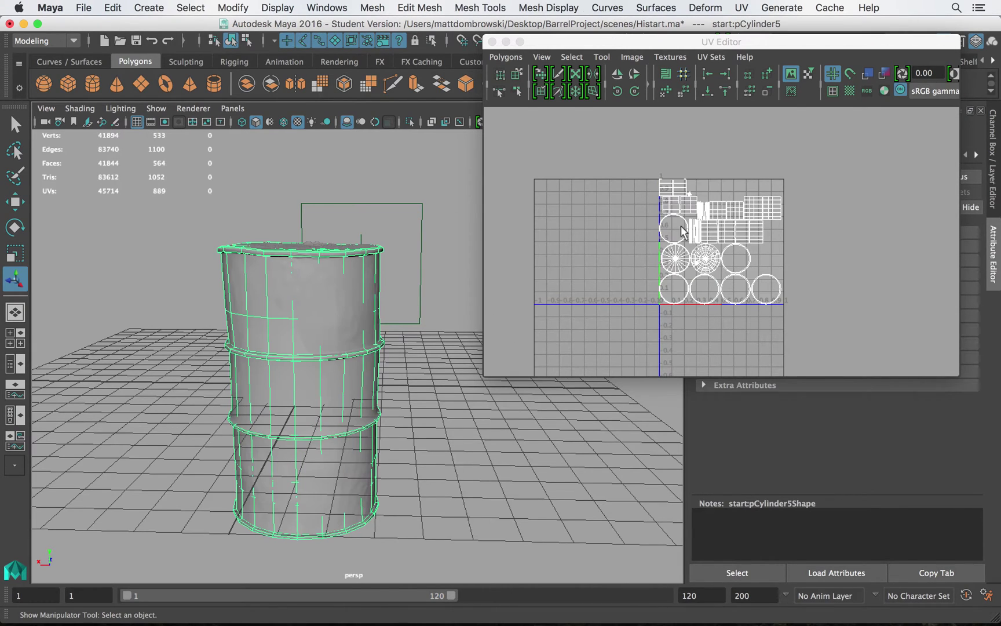
click(317, 294)
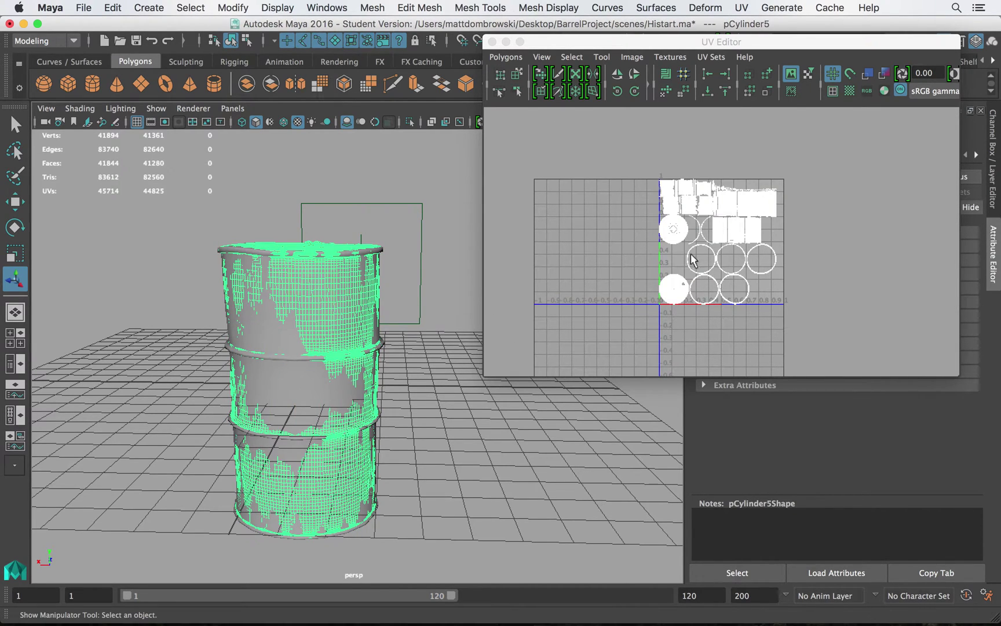
click(492, 41)
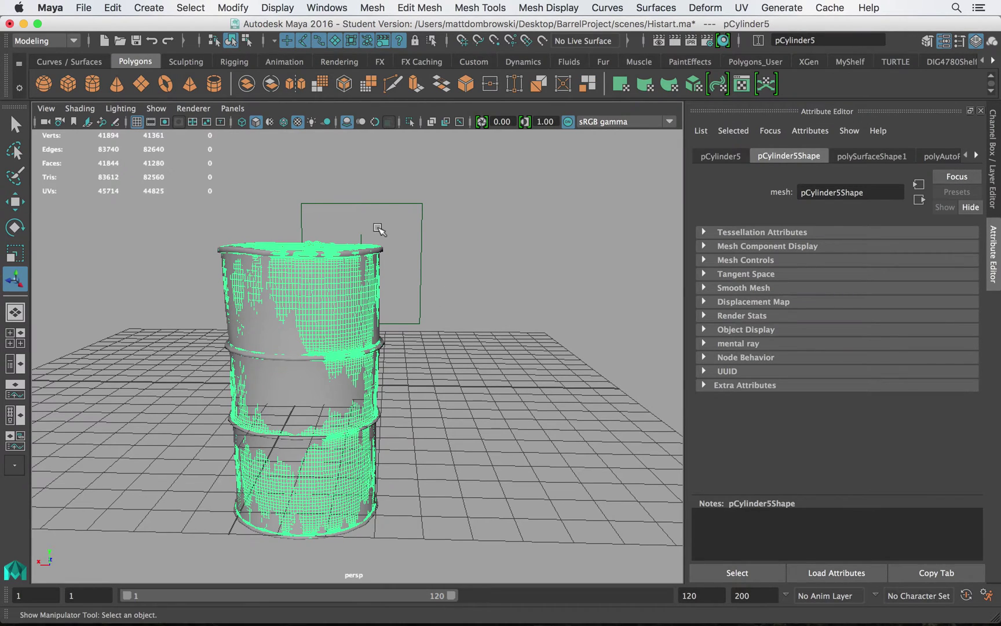
- Switch the menu set to Rendering and open Lighting/Shading > Transfer Maps
click(65, 45)
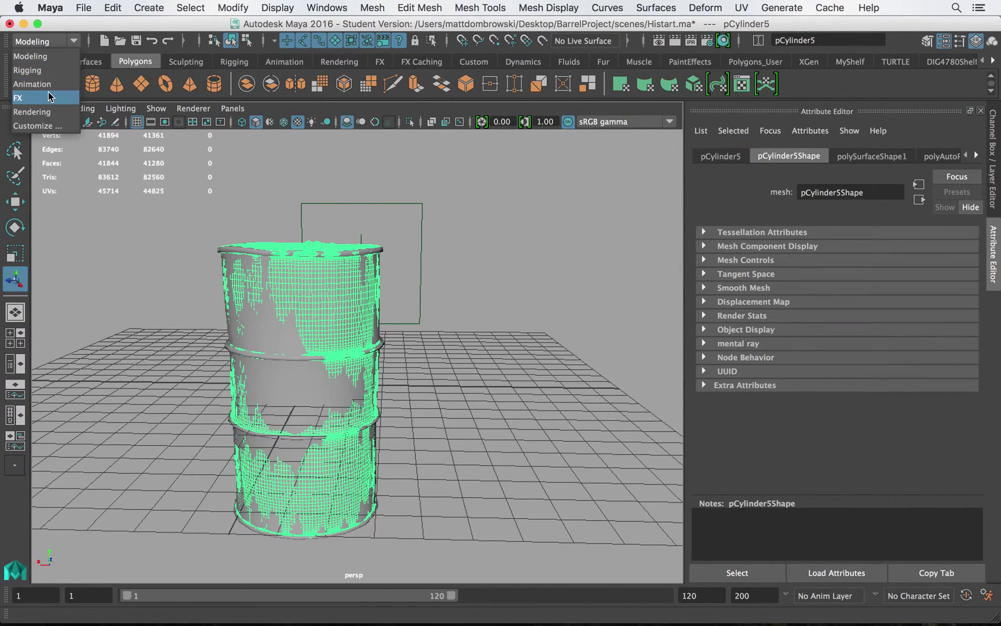
click(33, 112)
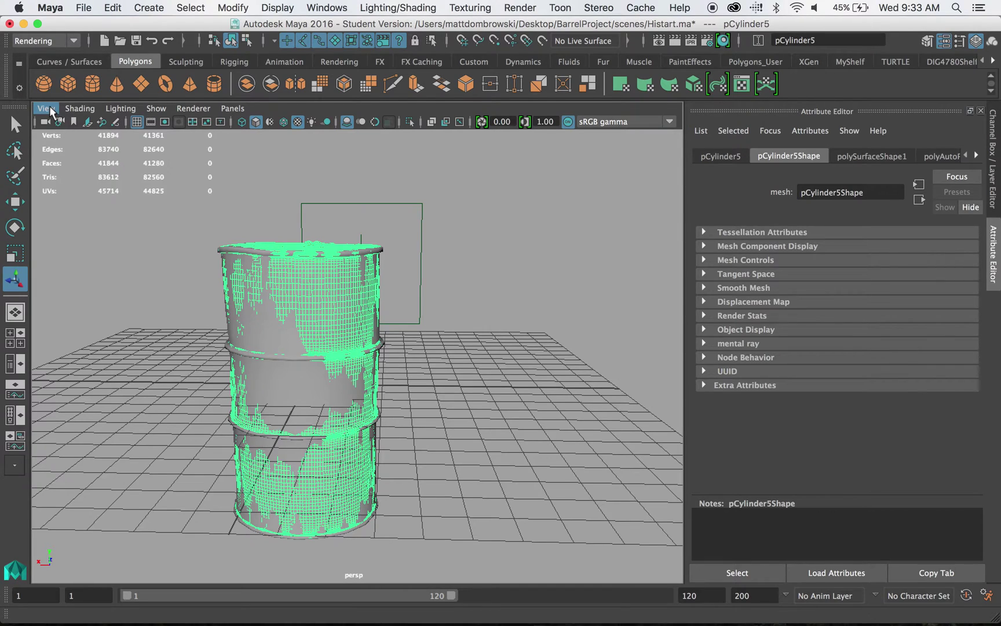
click(410, 8)
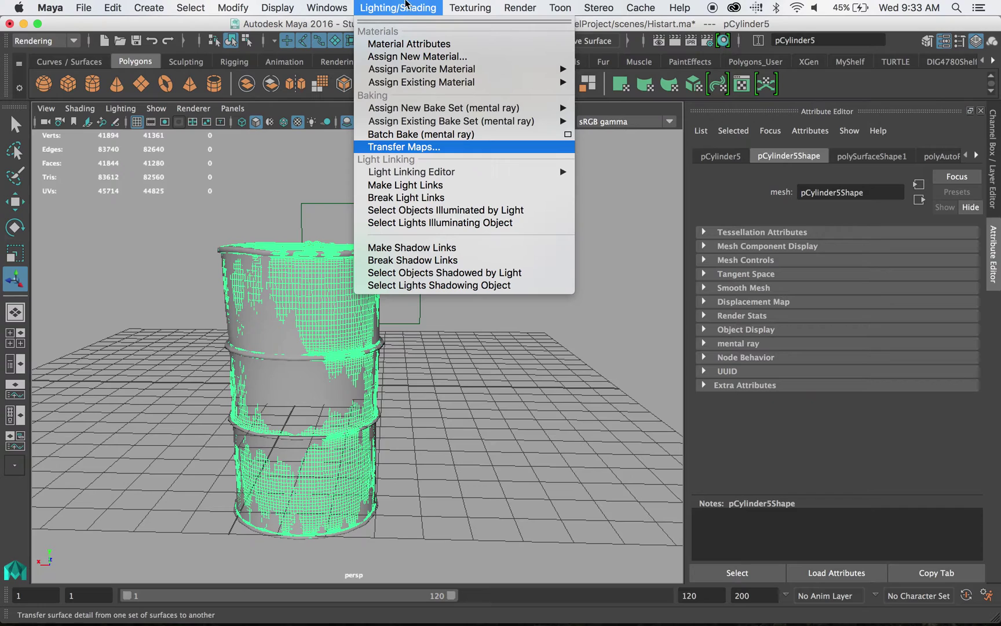
click(365, 149)
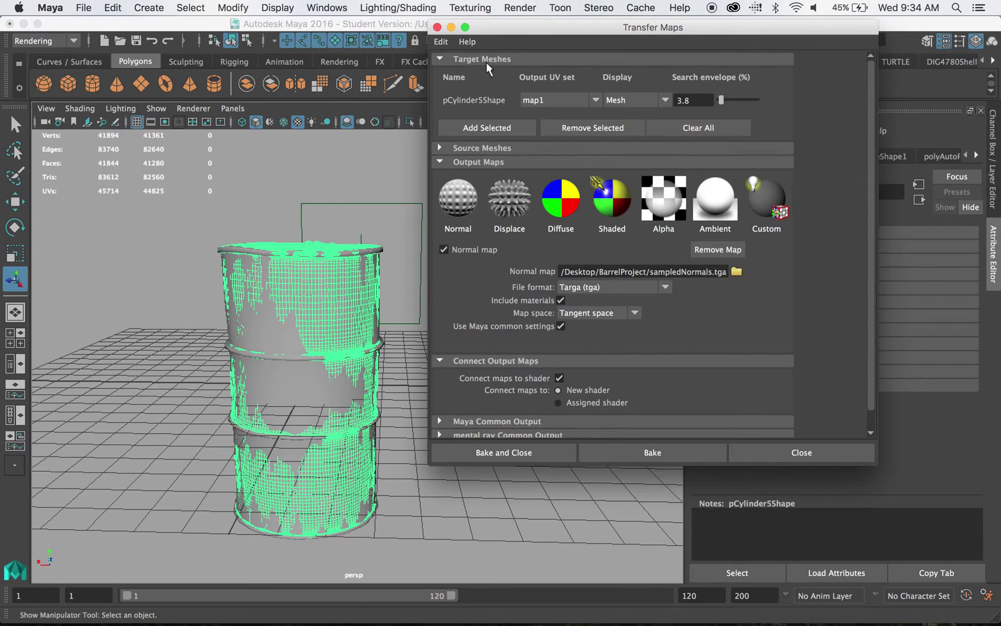
- Clear the existing target mesh and reset the Transfer Maps settings to defaults
click(712, 128)
click(441, 41)
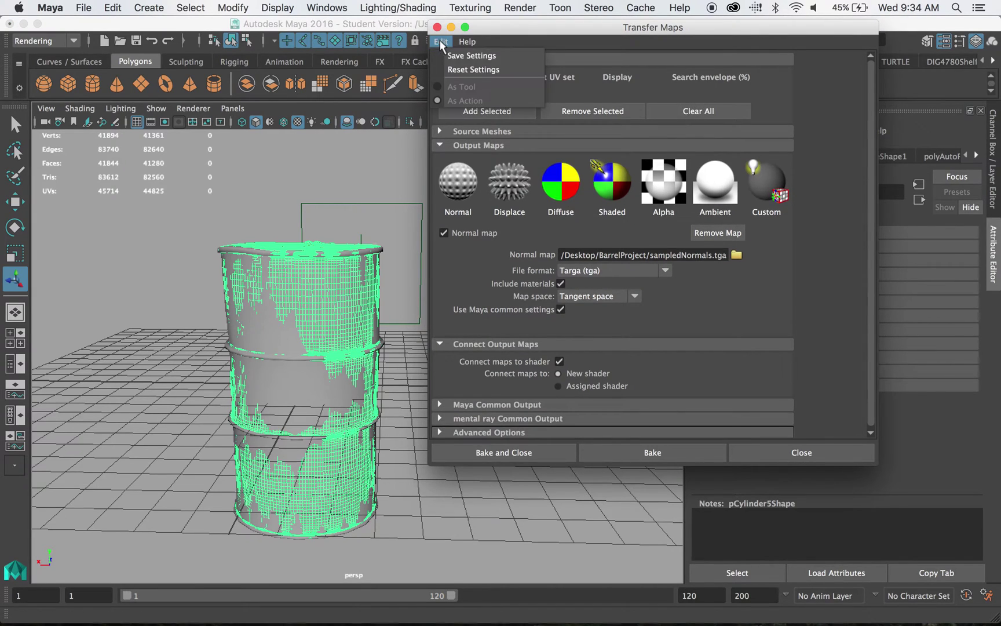
click(452, 69)
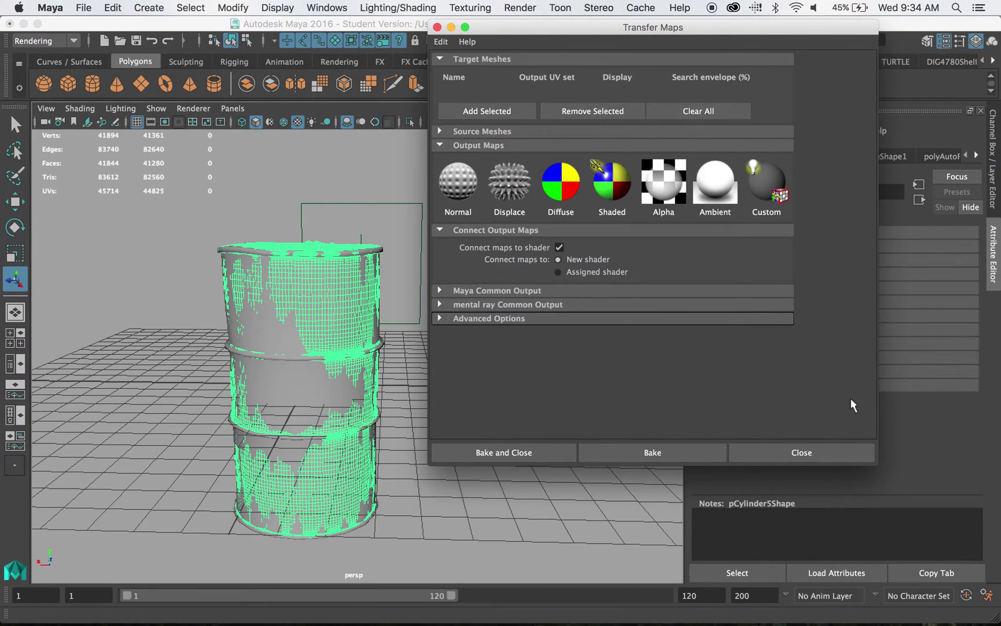
click(441, 41)
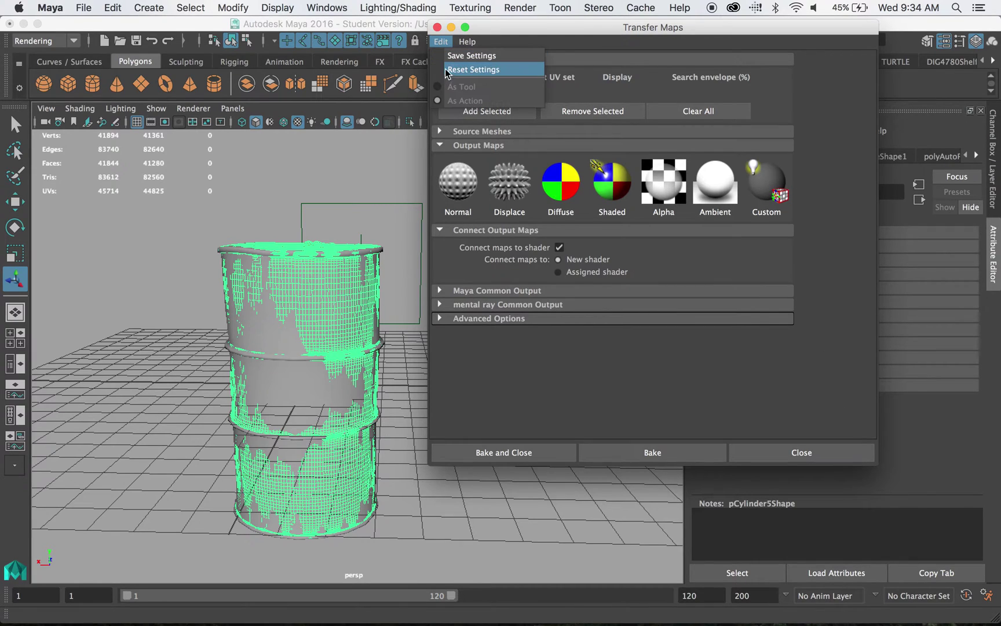
click(448, 69)
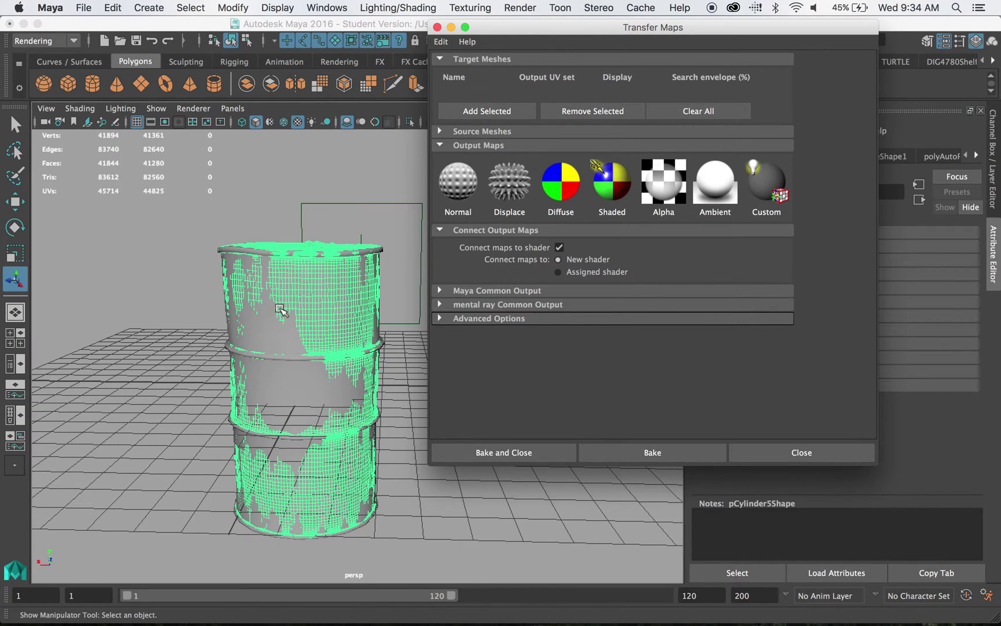
click(439, 57)
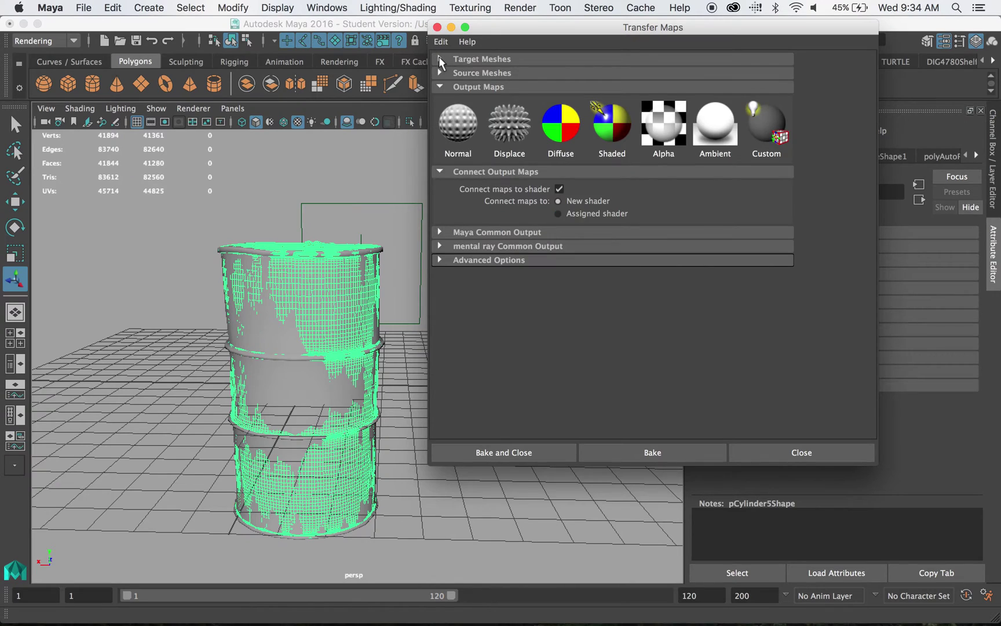
click(439, 57)
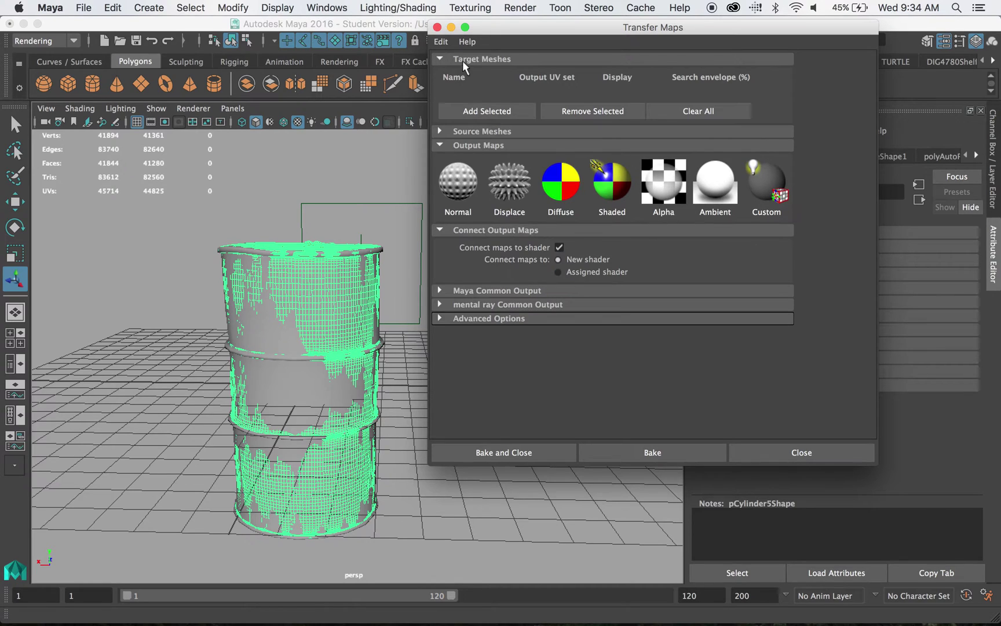
- Add start:pCylinder5 as the target mesh, pCylinder5 as the source, and a Normal output
click(279, 346)
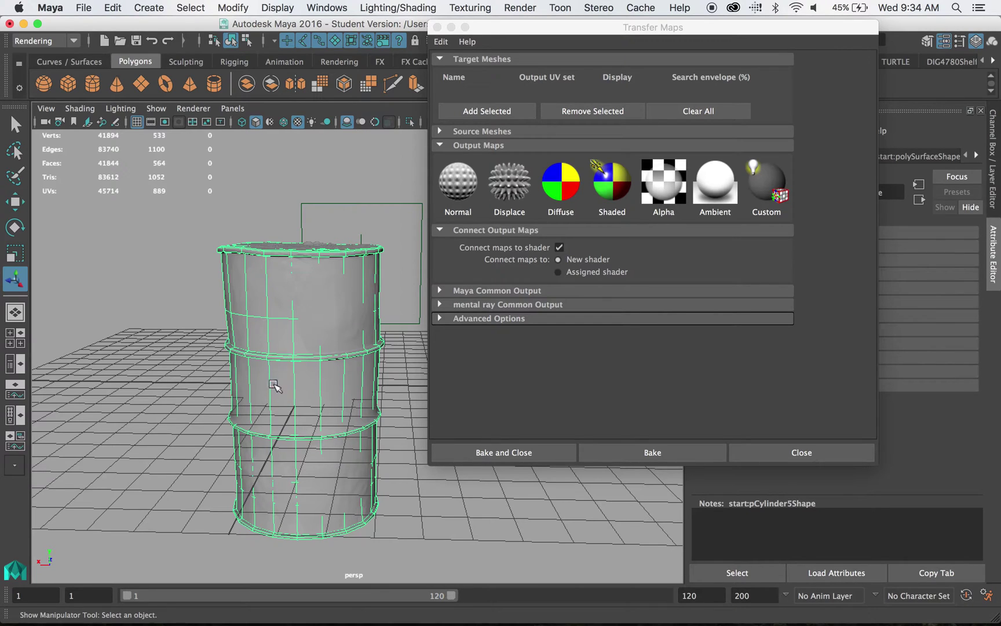
click(484, 113)
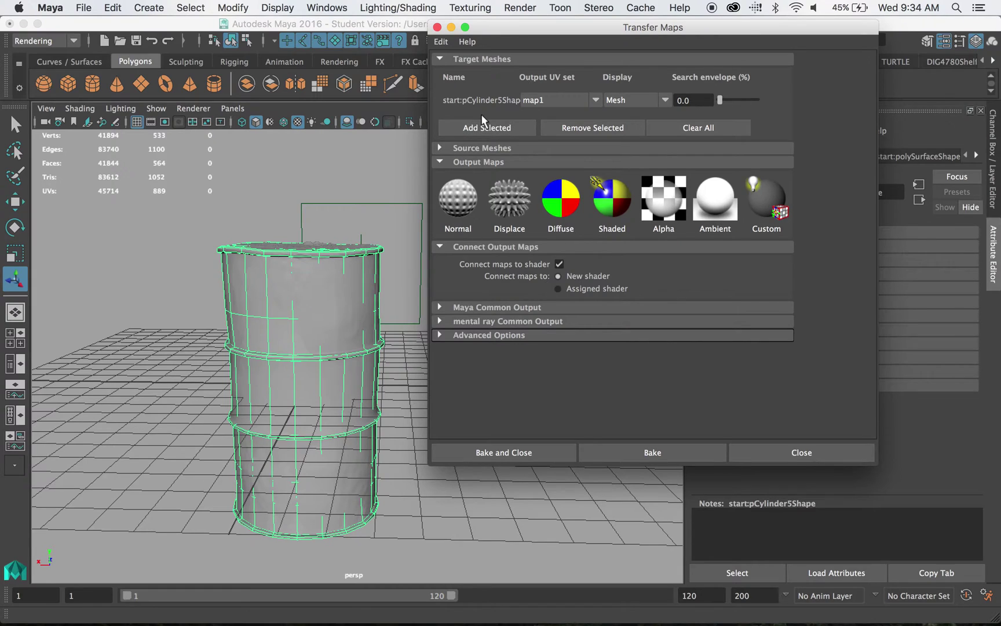
click(441, 145)
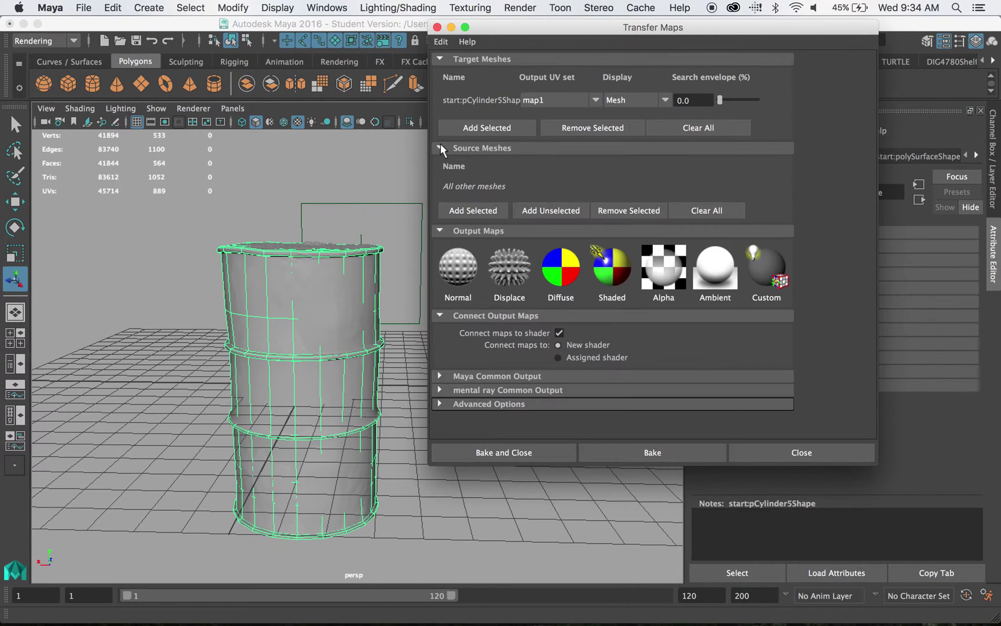
click(329, 303)
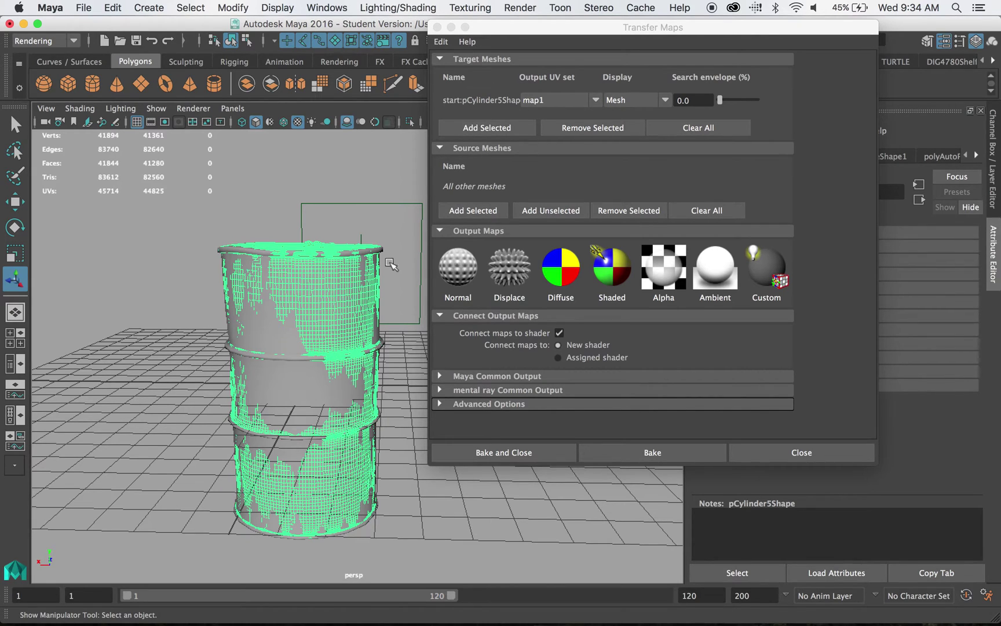
click(484, 212)
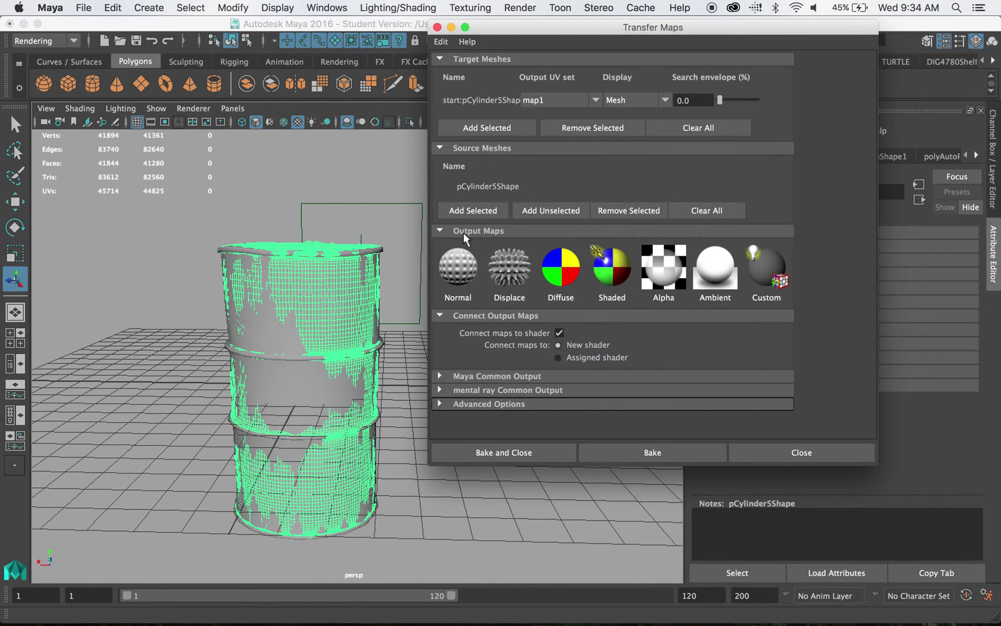
click(461, 282)
- Save the normal map in Targa (tga) format as BarrelProject/Normals.tga
scroll(733, 347, down, 3)
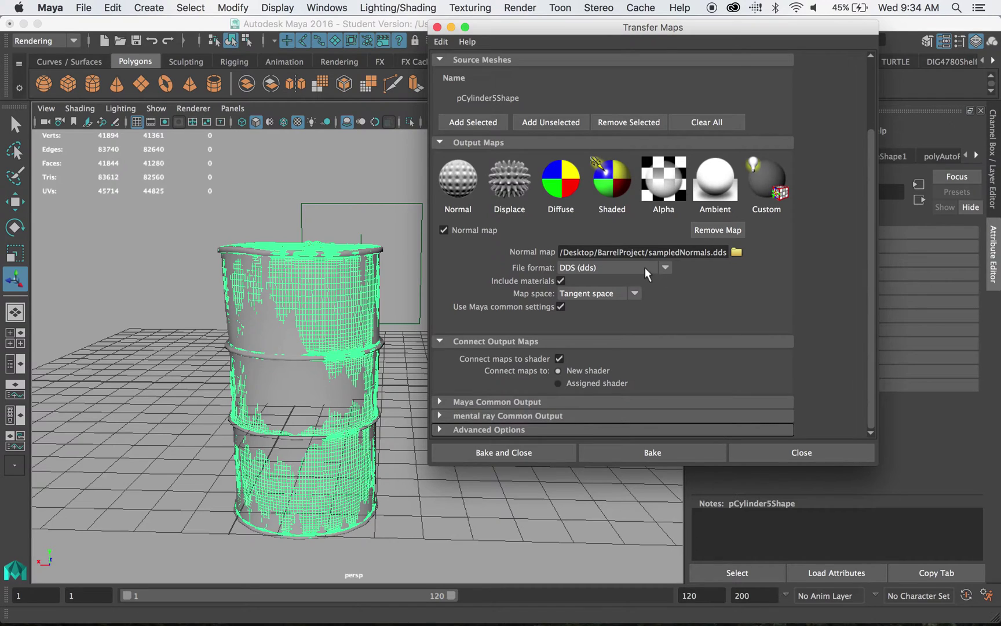
click(616, 261)
scroll(628, 378, down, 5)
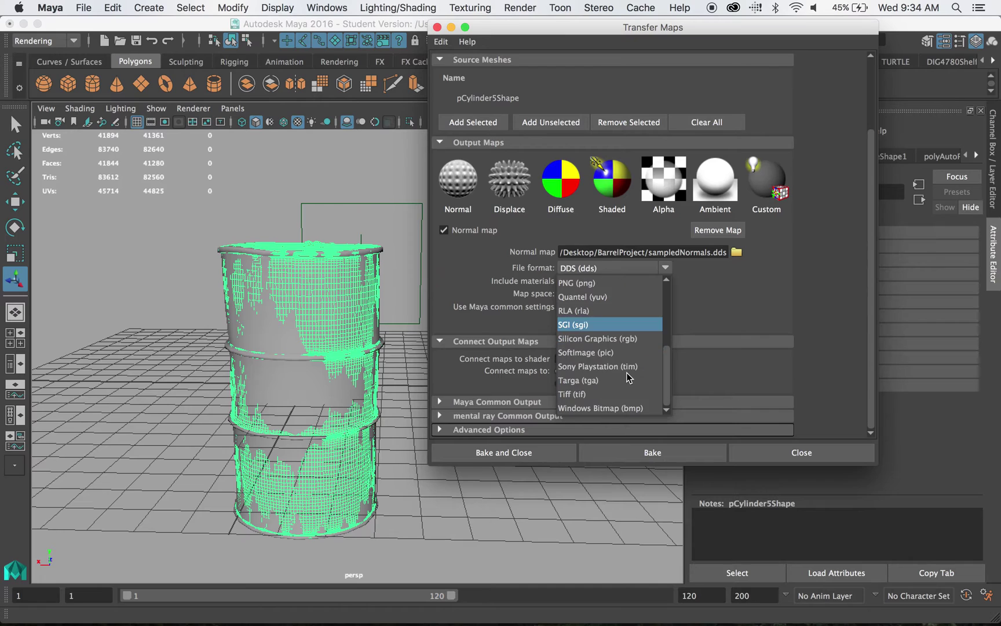
click(600, 380)
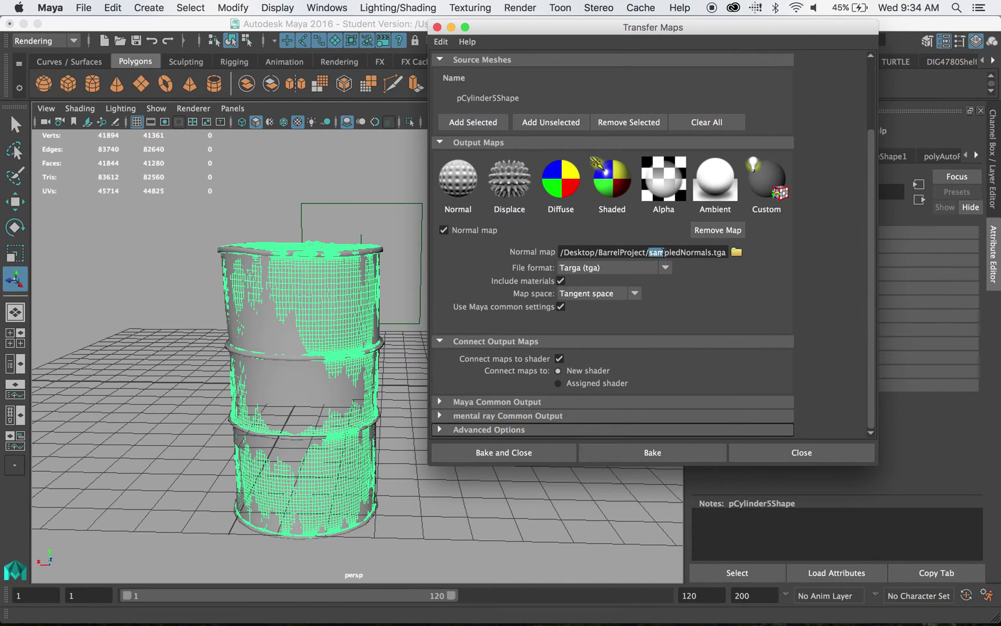
mouse_move(665, 253)
mouse_down()
mouse_move(700, 256)
mouse_move(680, 248)
mouse_up()
key(BackSpace)
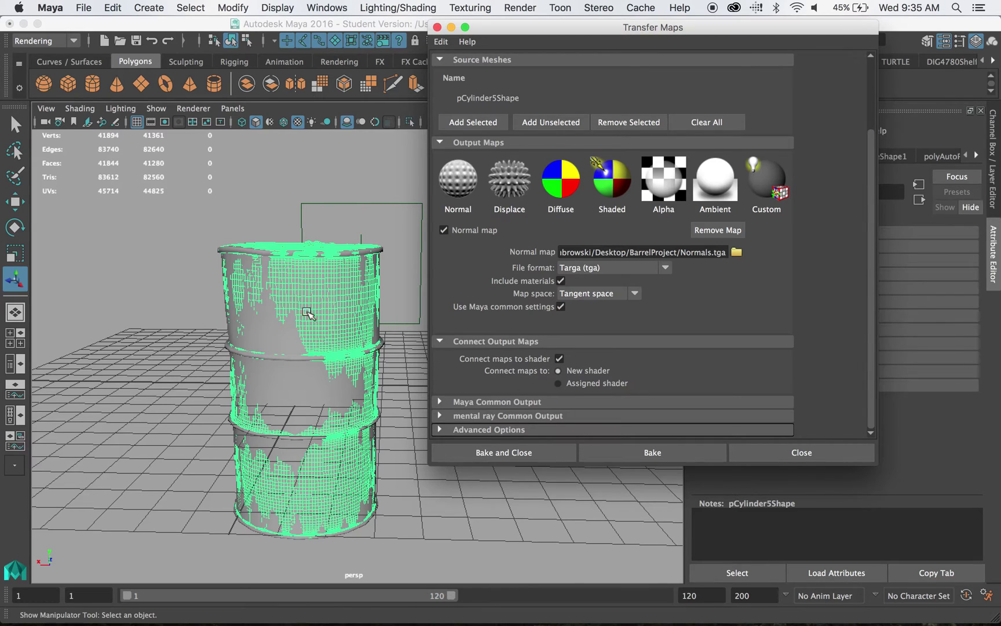
click(442, 401)
- Set the map width to 512 and sampling quality to Medium (4x4)
scroll(569, 369, down, 5)
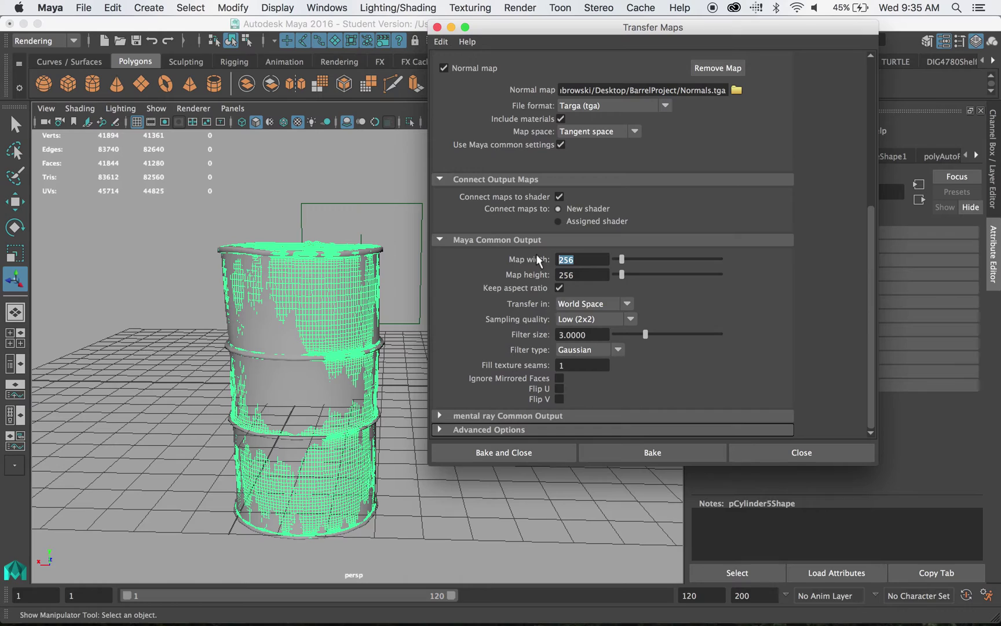
text(512)
key(Tab)
click(583, 325)
click(587, 361)
- Keep the normal map in Tangent space and the transfer in World Space
click(592, 303)
click(591, 302)
click(578, 135)
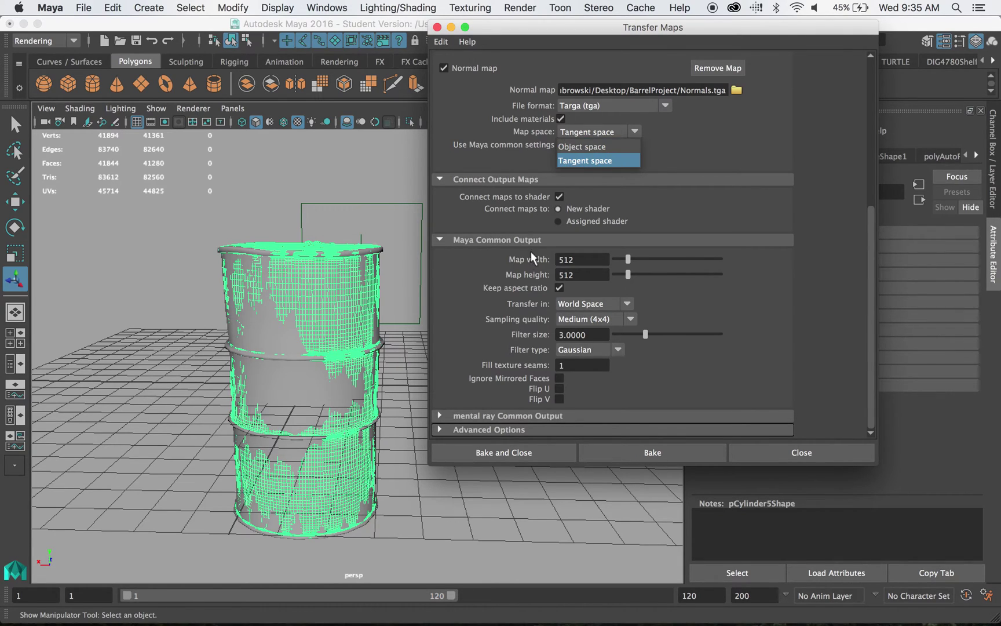
click(501, 304)
click(563, 303)
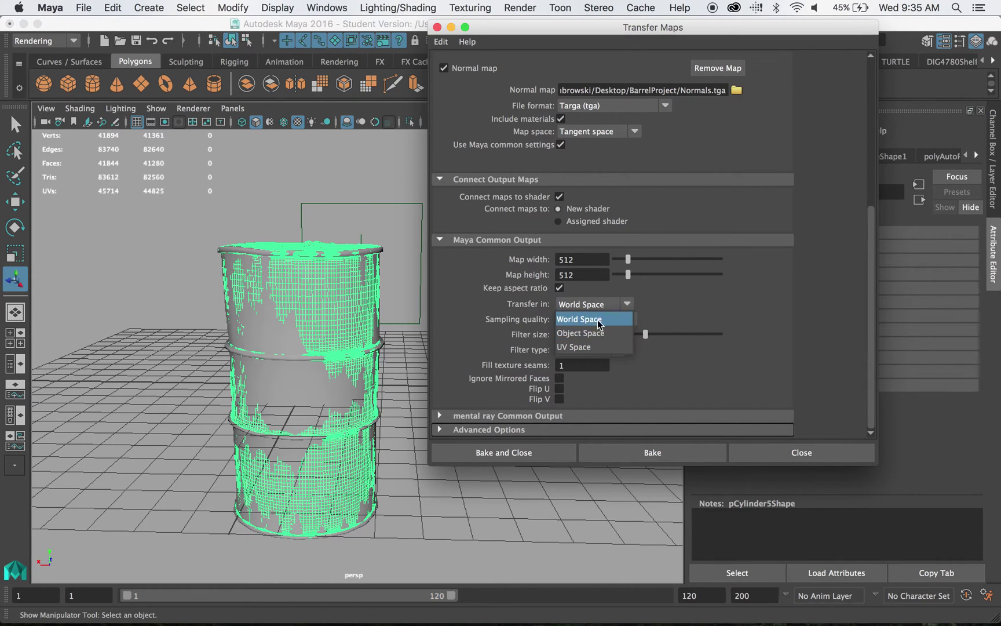
click(580, 319)
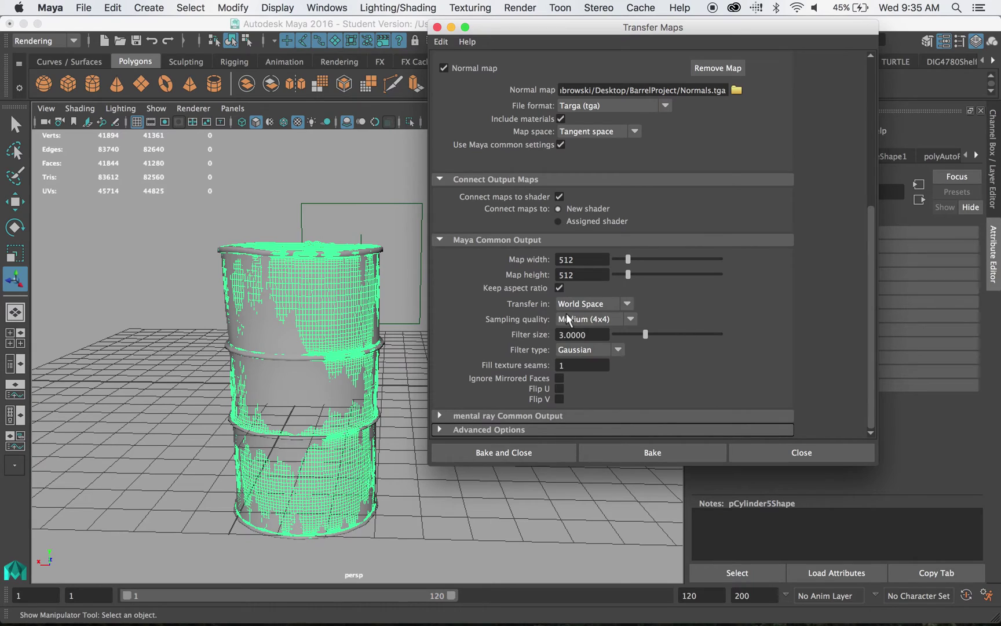
click(578, 304)
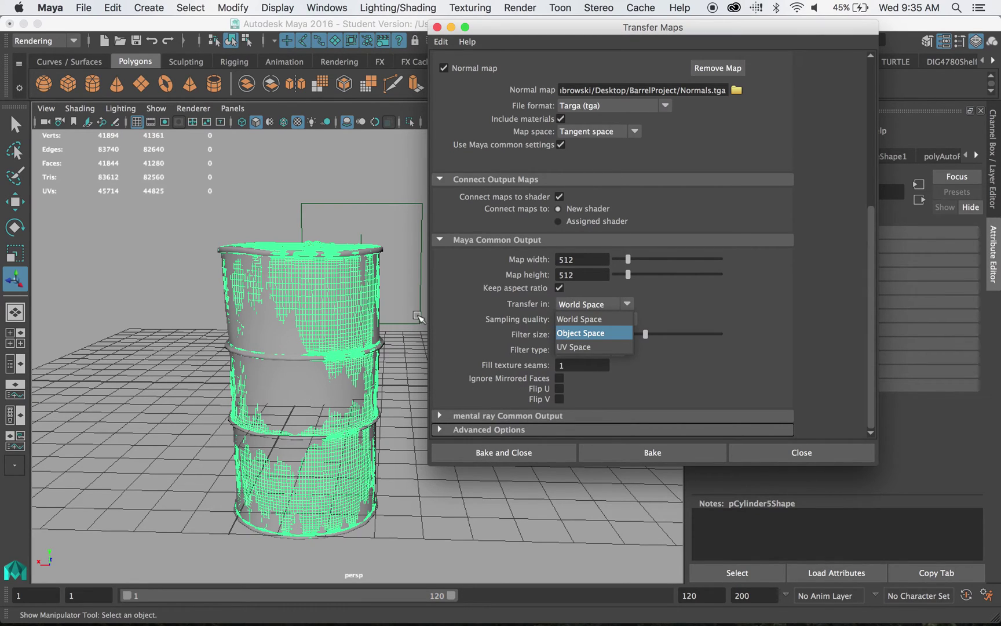
click(613, 319)
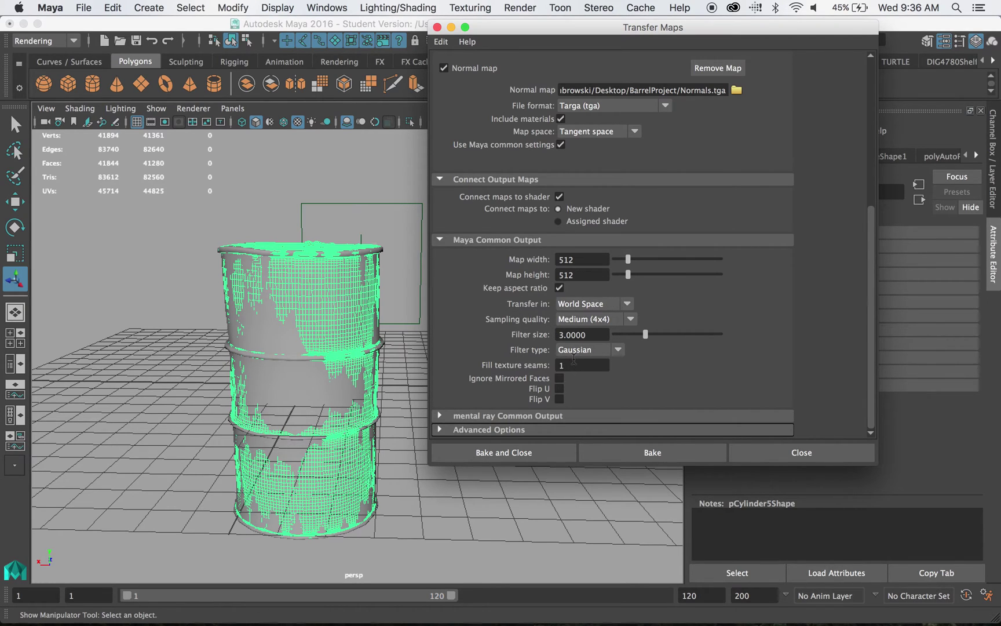
- In Advanced Options keep Closest to Envelope search and Geometry Normals matching, then Bake and Close
click(509, 430)
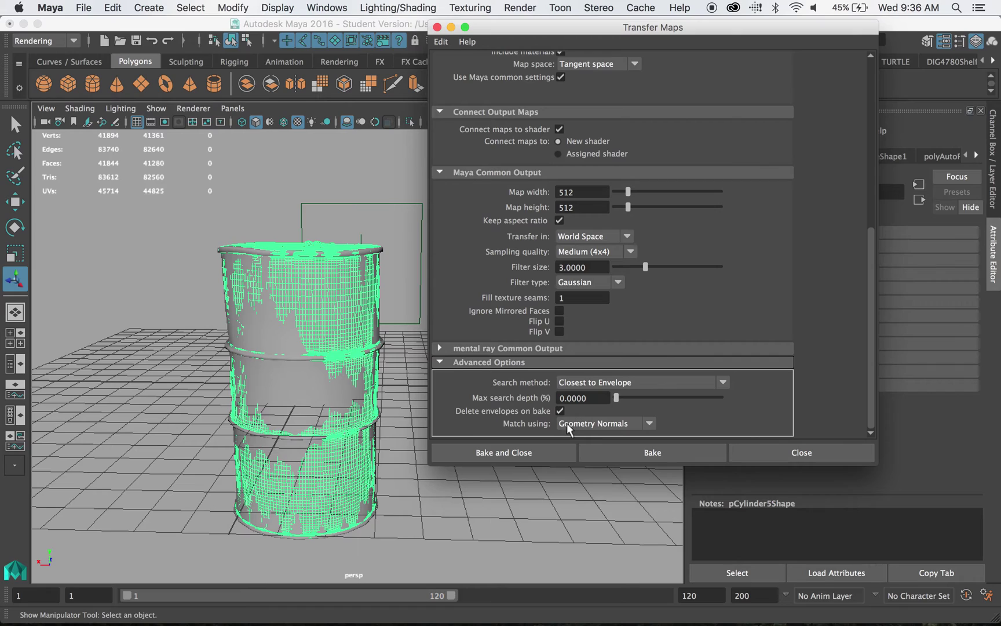
click(597, 381)
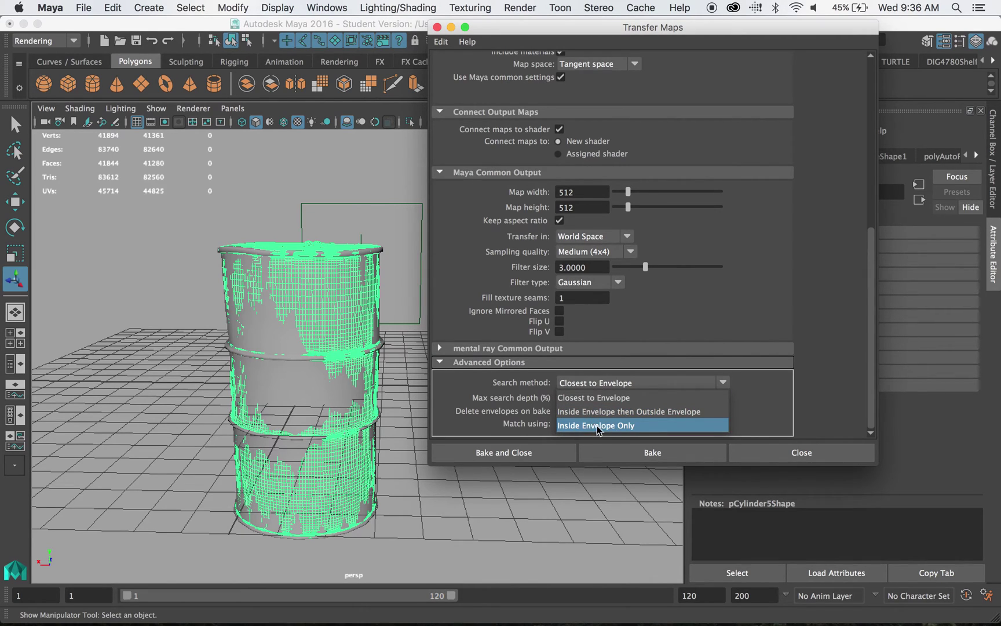
click(507, 410)
click(592, 423)
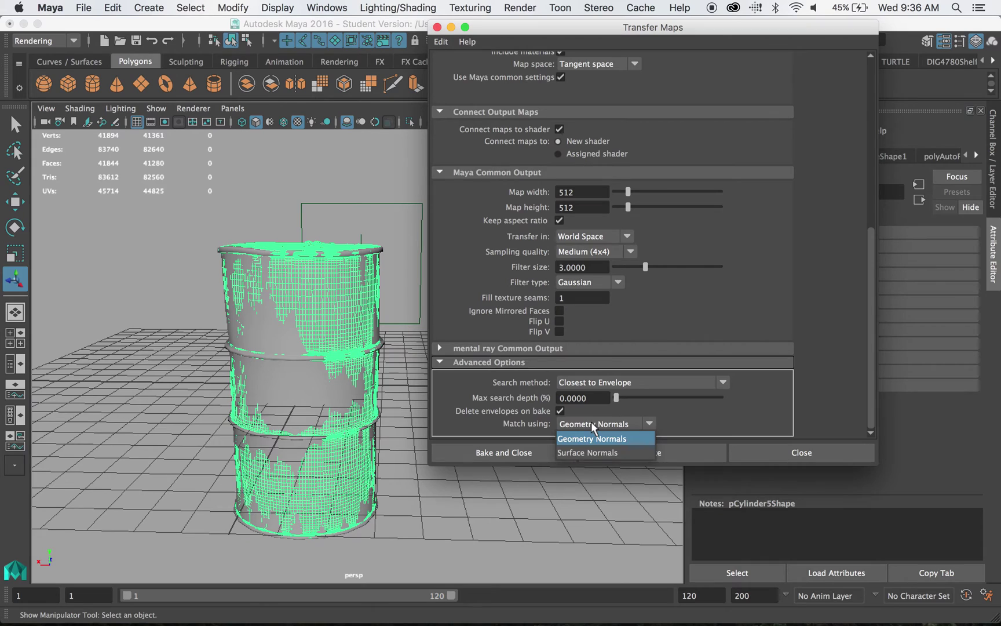
click(527, 423)
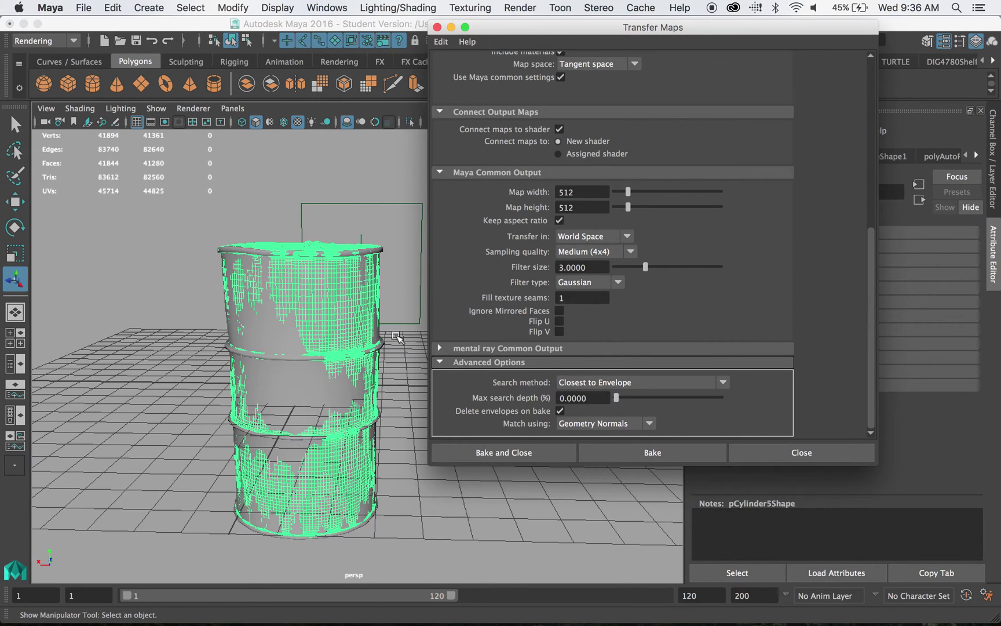
scroll(331, 284, up, 2)
scroll(334, 285, down, 3)
click(495, 456)
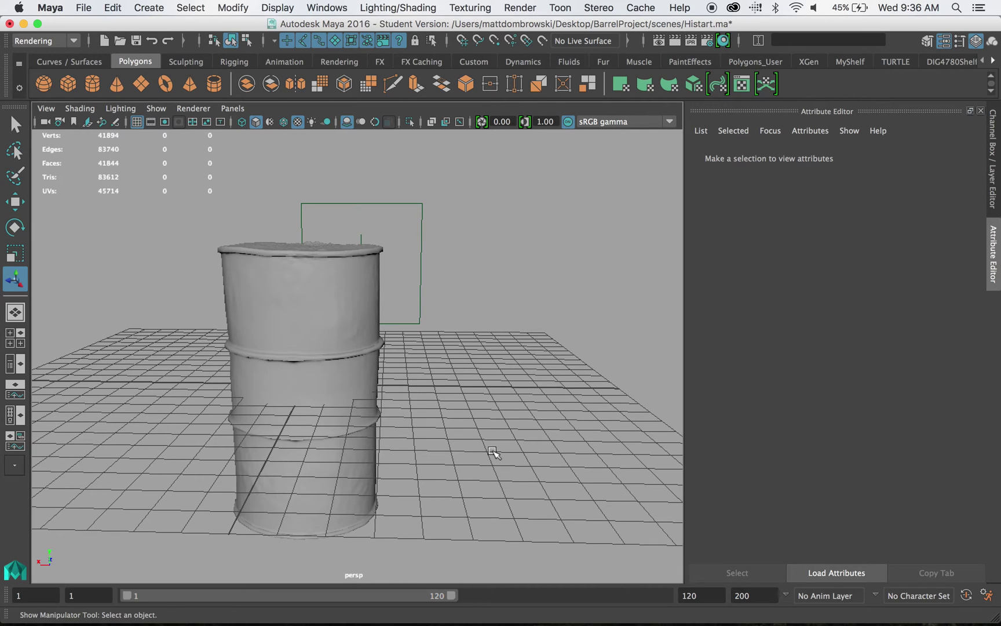
- Select the low-res barrel and move it along X to the right of the high-res one
click(307, 318)
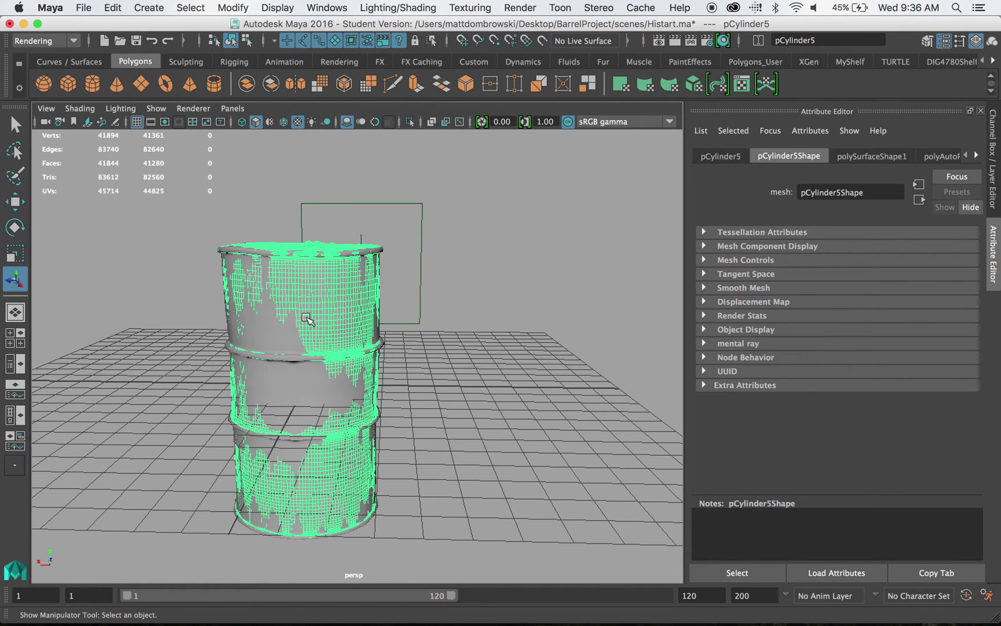
click(276, 339)
key(w)
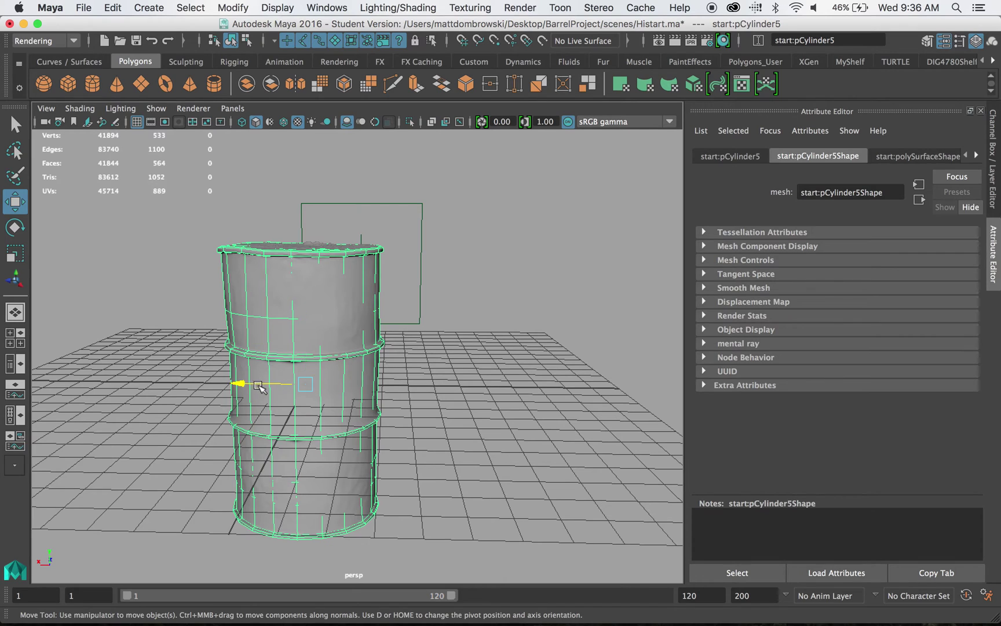
drag(259, 387, 501, 385)
- Orbit to view both barrels and select each to compare the baked surface detail
click(432, 347)
alt+drag(431, 347, 618, 337)
click(239, 299)
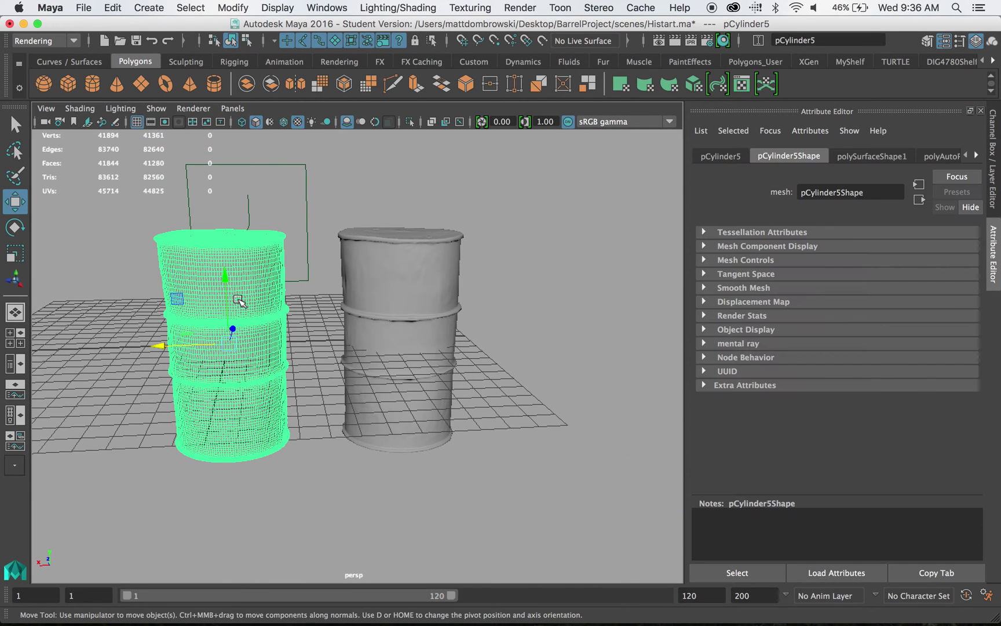
click(408, 301)
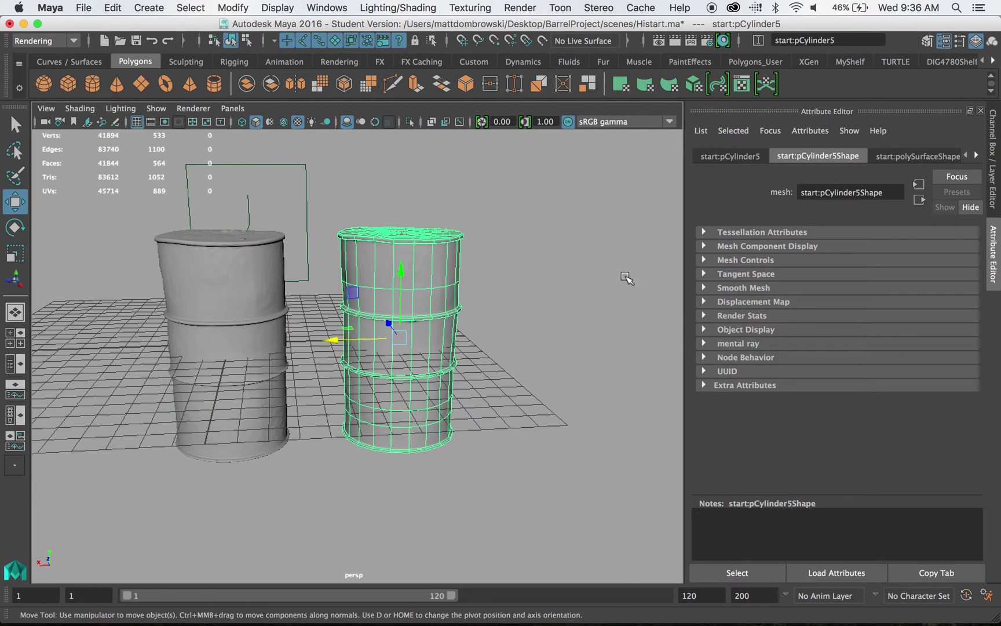
click(978, 156)
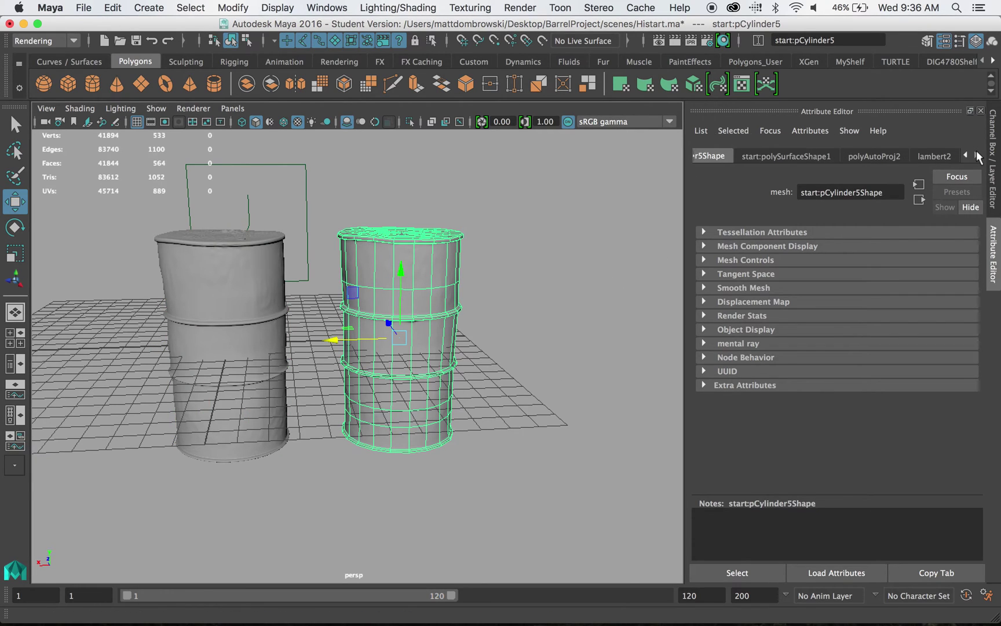
- Follow lambert2's bump mapping to file1 and preview the baked Normals.tga in Fcheck, then close it
click(939, 156)
click(955, 370)
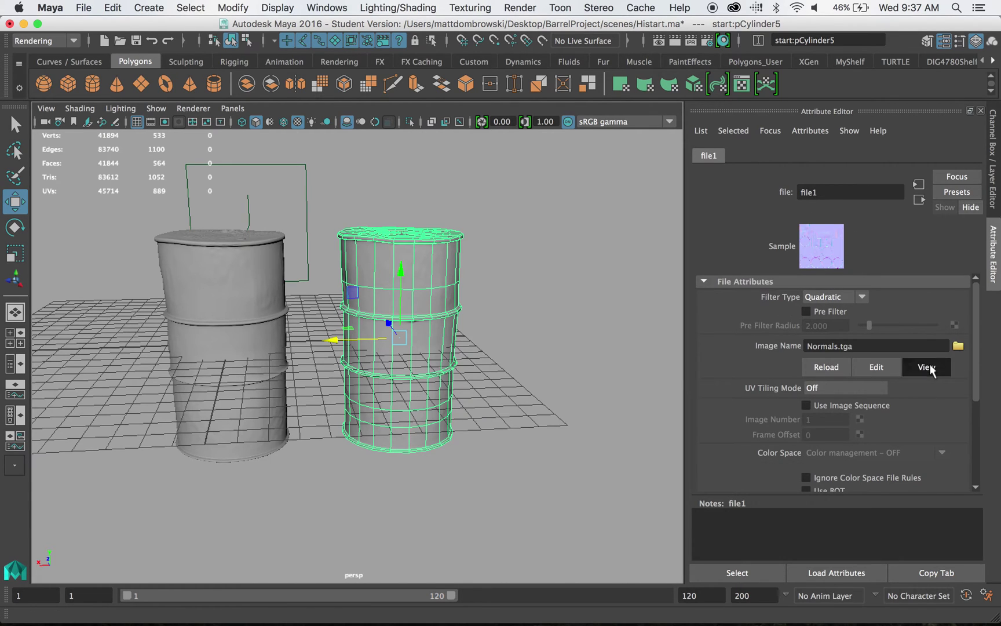
click(811, 597)
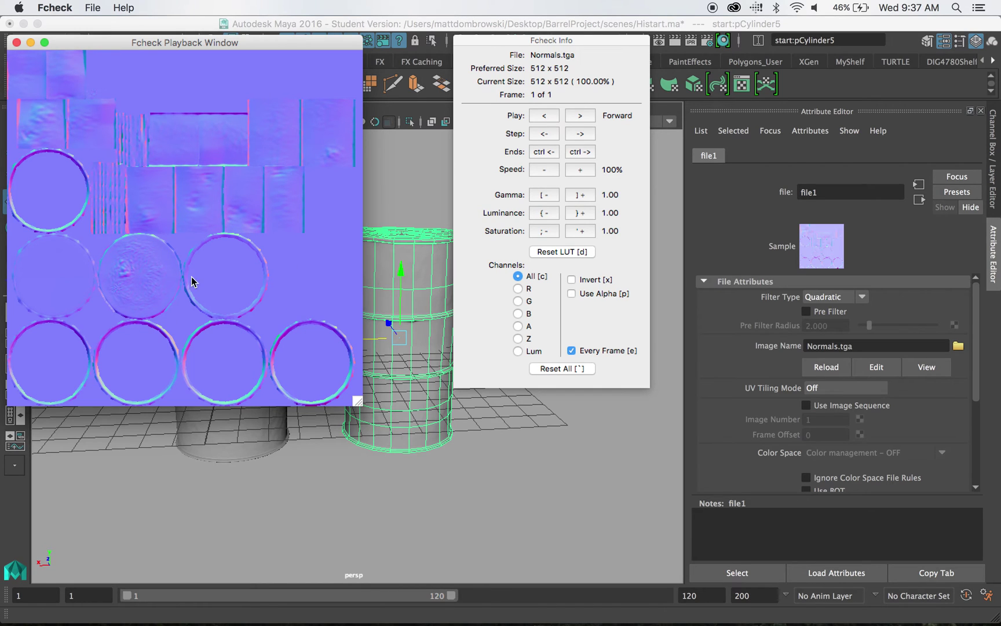
click(16, 43)
- Turn on Wireframe on Shaded to show wireframes over both barrels
alt+drag(497, 300, 521, 293)
click(521, 292)
click(391, 280)
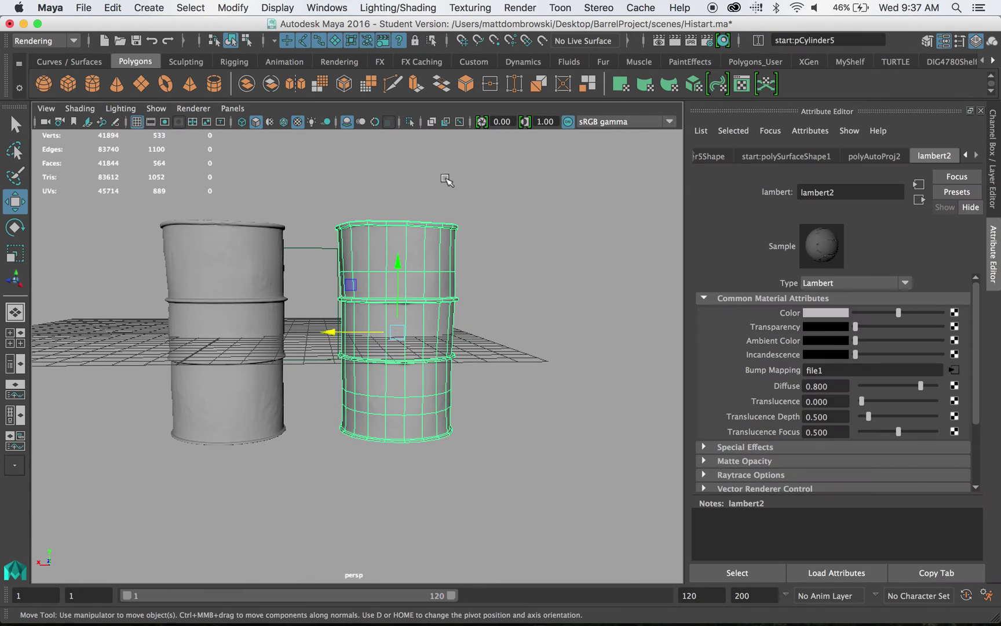
click(281, 121)
click(376, 186)
mouse_move(399, 200)
alt+mouse_down()
mouse_move(445, 221)
mouse_move(429, 246)
alt+mouse_up()
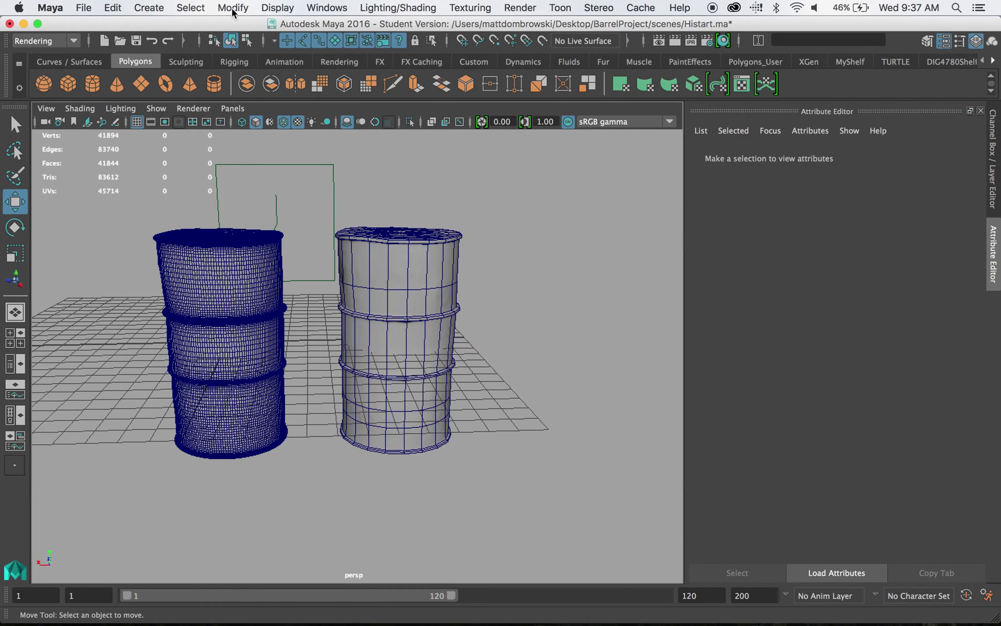
- Add a point light to the scene and light the view with all lights
click(164, 5)
mouse_move(193, 87)
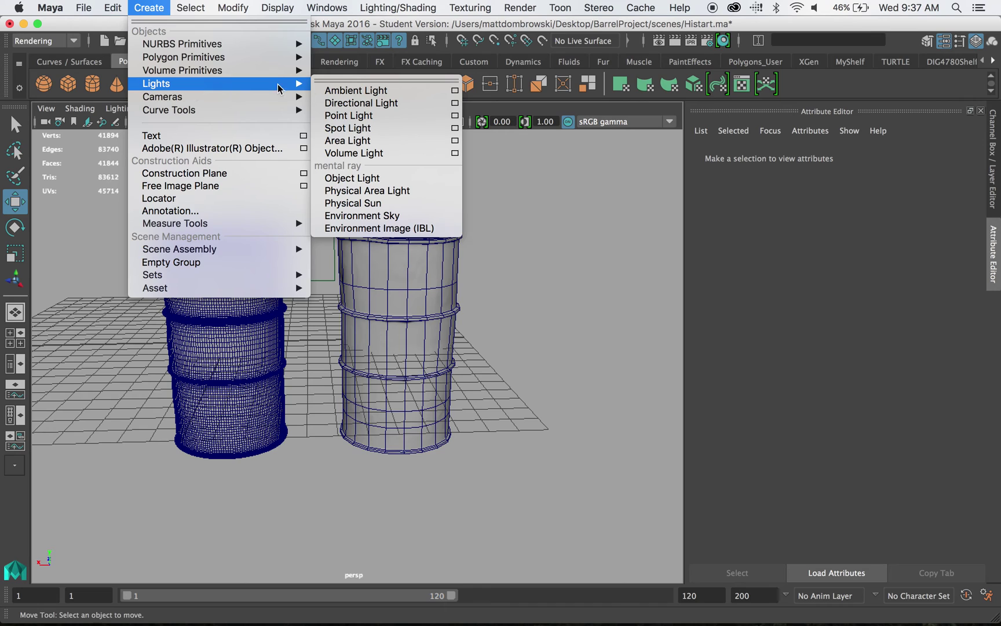
click(365, 116)
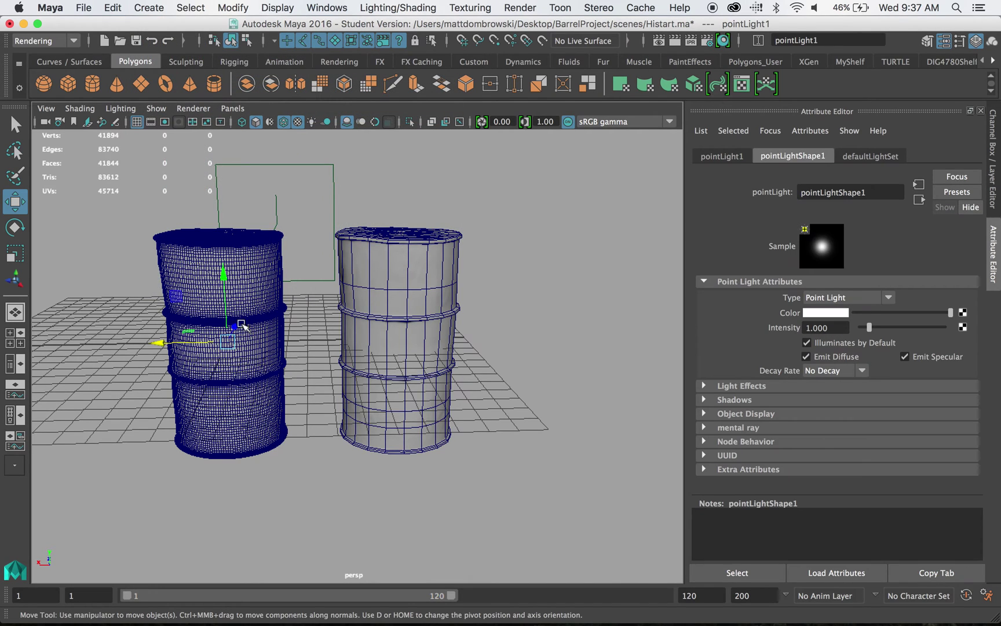
drag(235, 329, 214, 469)
key(7)
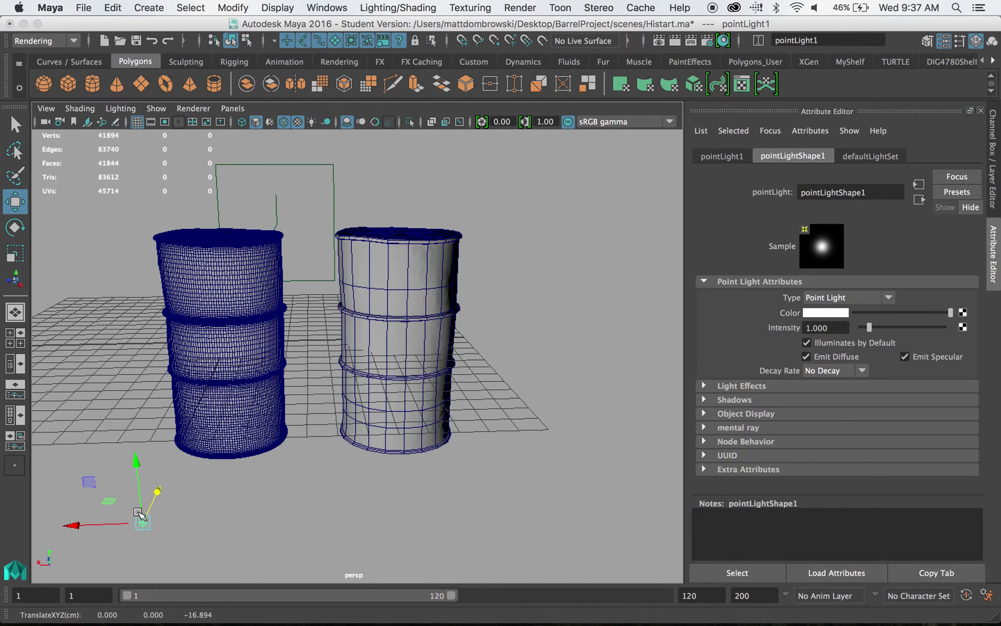
- Move pointLight1 into position above the two barrels
drag(132, 512, 188, 538)
mouse_move(78, 525)
mouse_down()
mouse_move(148, 523)
mouse_move(396, 479)
mouse_move(351, 470)
mouse_move(421, 438)
mouse_move(431, 185)
mouse_move(424, 435)
mouse_up()
alt+drag(423, 435, 311, 495)
middle_drag(312, 495, 329, 403)
drag(199, 459, 370, 375)
middle_drag(369, 376, 458, 432)
alt+drag(458, 432, 306, 346)
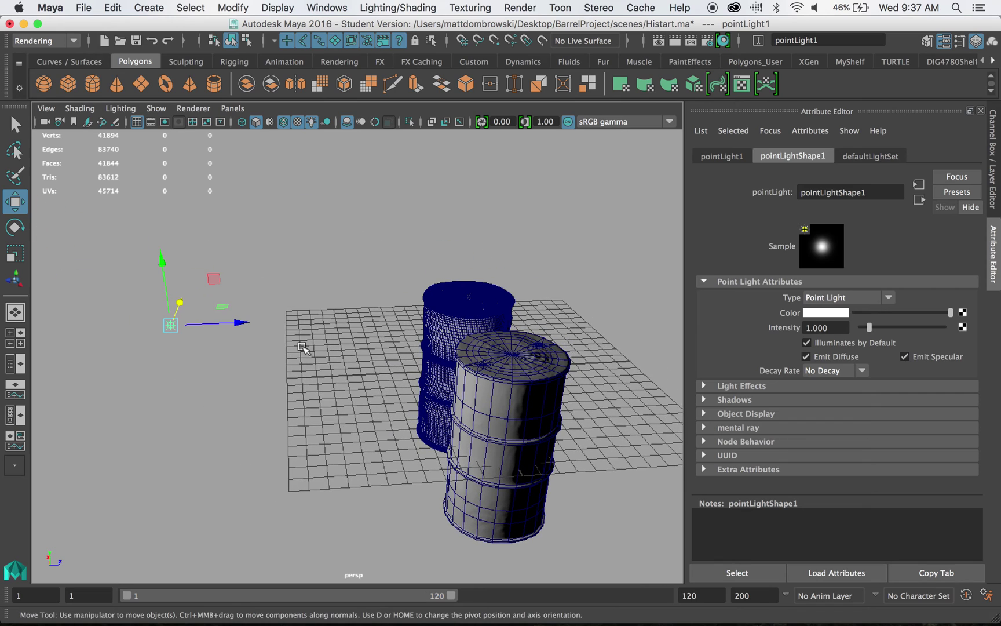
click(243, 323)
mouse_move(243, 323)
mouse_down()
mouse_move(588, 309)
mouse_move(566, 309)
mouse_move(578, 308)
mouse_up()
mouse_move(587, 346)
mouse_down()
mouse_move(718, 344)
mouse_move(419, 326)
mouse_up()
mouse_move(419, 327)
alt+mouse_down()
mouse_move(369, 167)
mouse_move(445, 222)
alt+mouse_up()
- Turn off Wireframe on Shaded and settle the light above the left barrel
click(283, 122)
drag(421, 182, 446, 192)
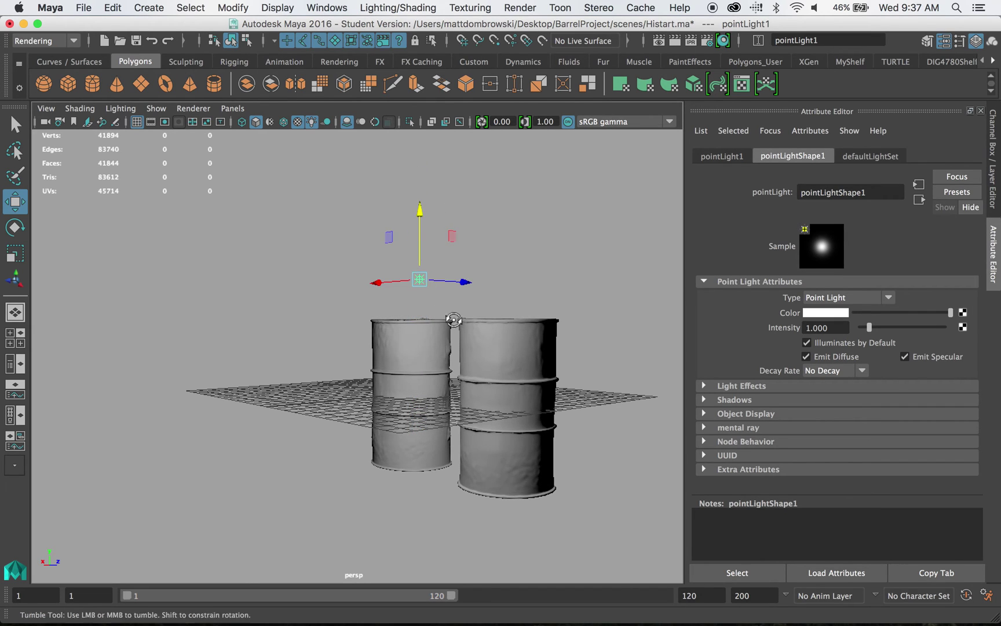
alt+drag(449, 316, 510, 336)
click(467, 365)
scroll(466, 365, up, 4)
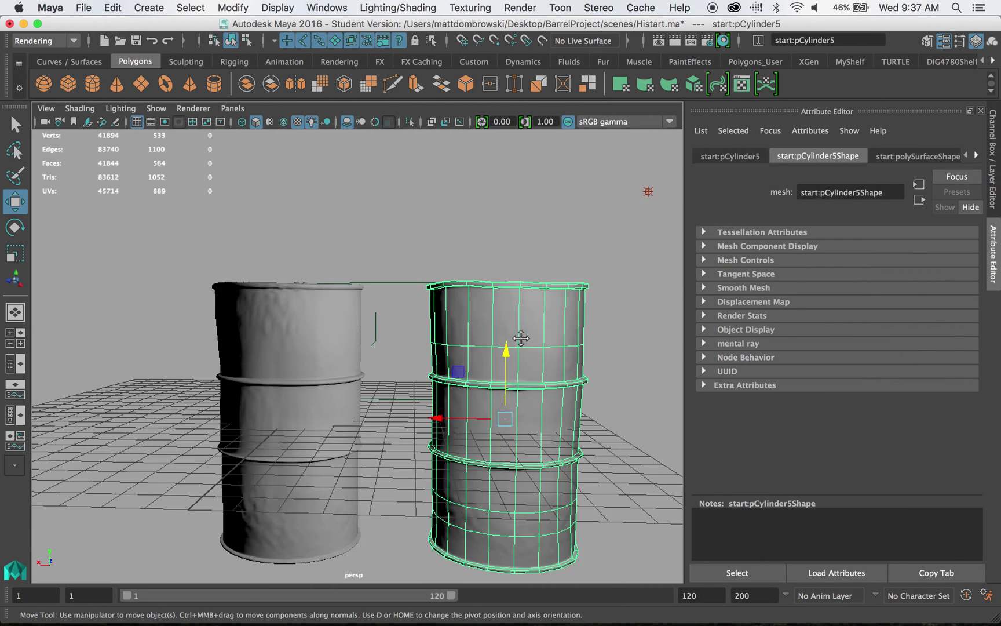
- Select the left barrel, right barrel and point light in turn, then clear the selection
scroll(446, 277, down, 1)
click(274, 318)
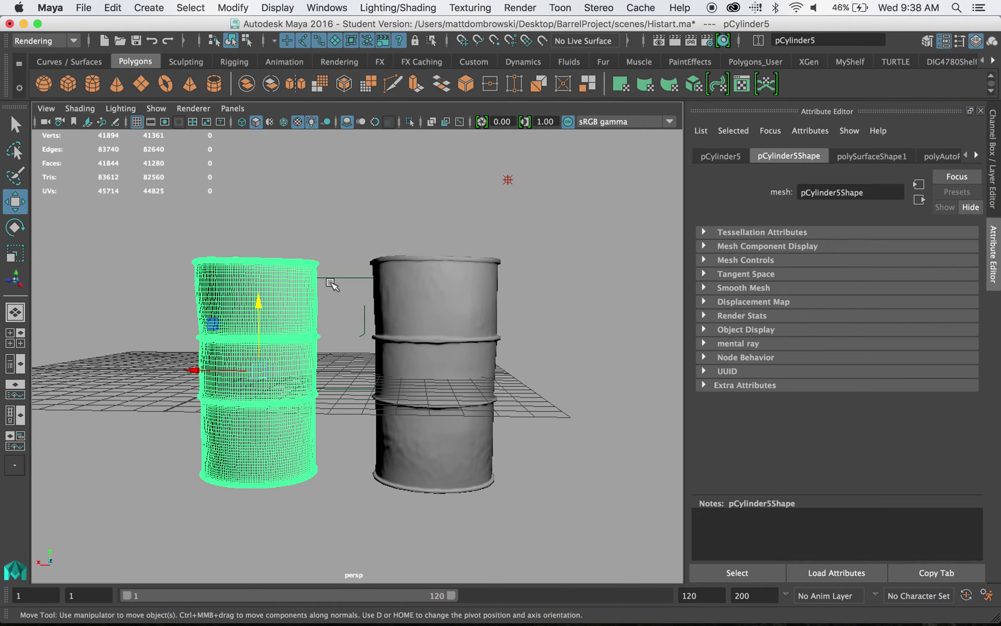
click(323, 222)
click(269, 294)
click(420, 319)
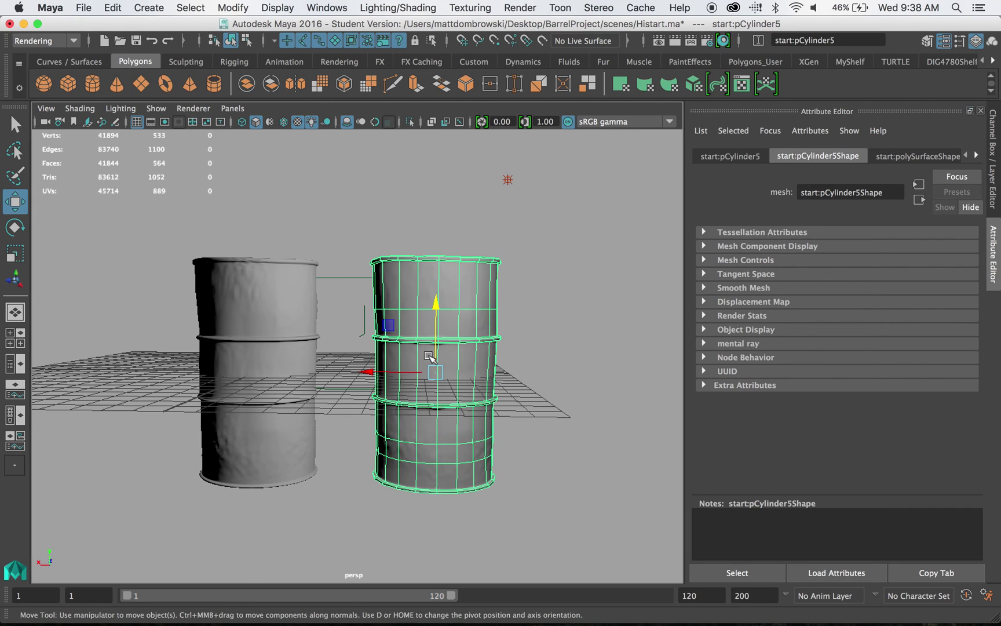
click(509, 179)
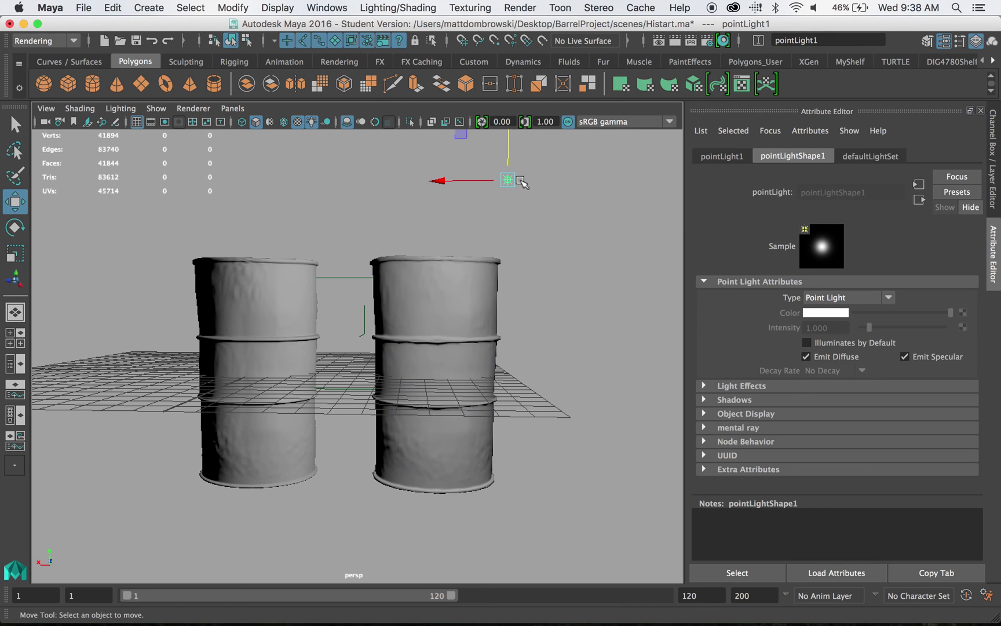
click(521, 182)
- Switch to textured shaded display and frame both barrels in the camera
key(5)
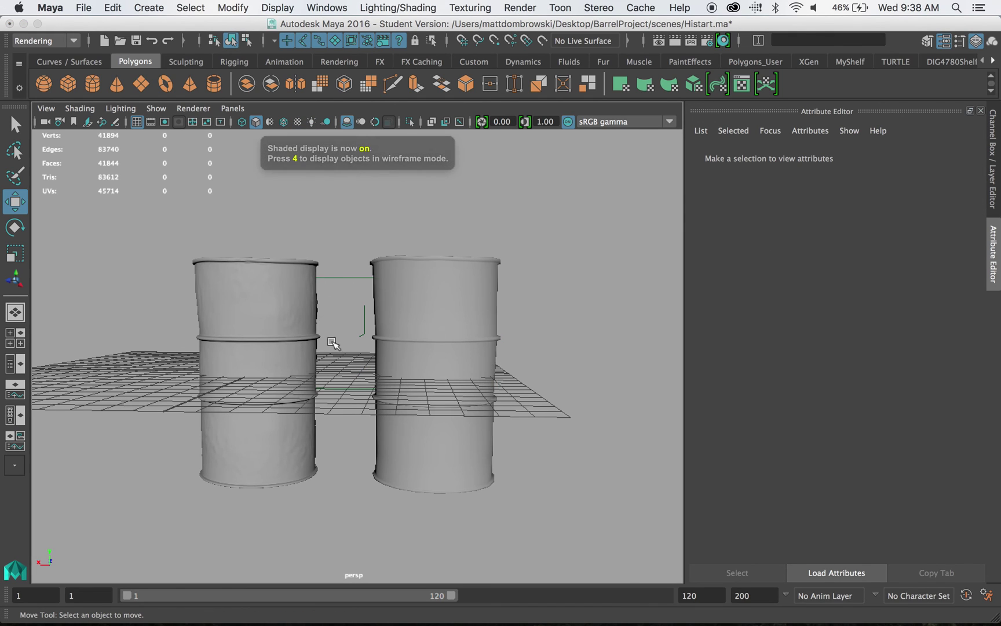
alt+drag(332, 342, 389, 356)
key(6)
mouse_move(389, 347)
alt+mouse_down()
mouse_move(306, 328)
mouse_move(415, 303)
alt+mouse_up()
mouse_move(385, 310)
alt+right_down()
mouse_move(317, 365)
mouse_move(286, 353)
alt+right_up()
alt+drag(286, 354, 353, 336)
alt+right_drag(353, 336, 458, 436)
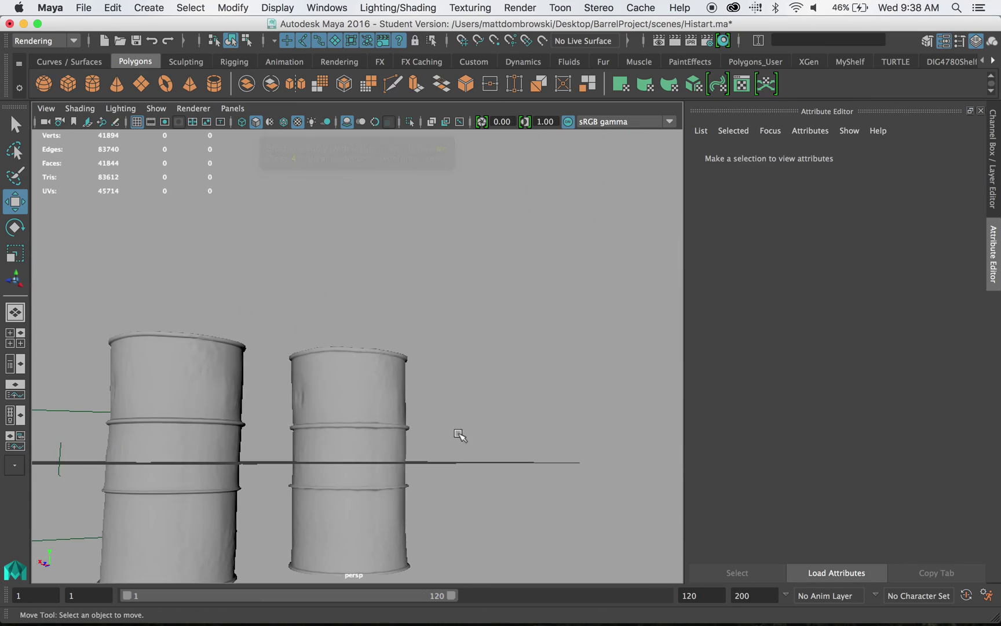
alt+drag(459, 436, 384, 474)
alt+middle_drag(384, 474, 379, 387)
alt+right_drag(379, 387, 488, 441)
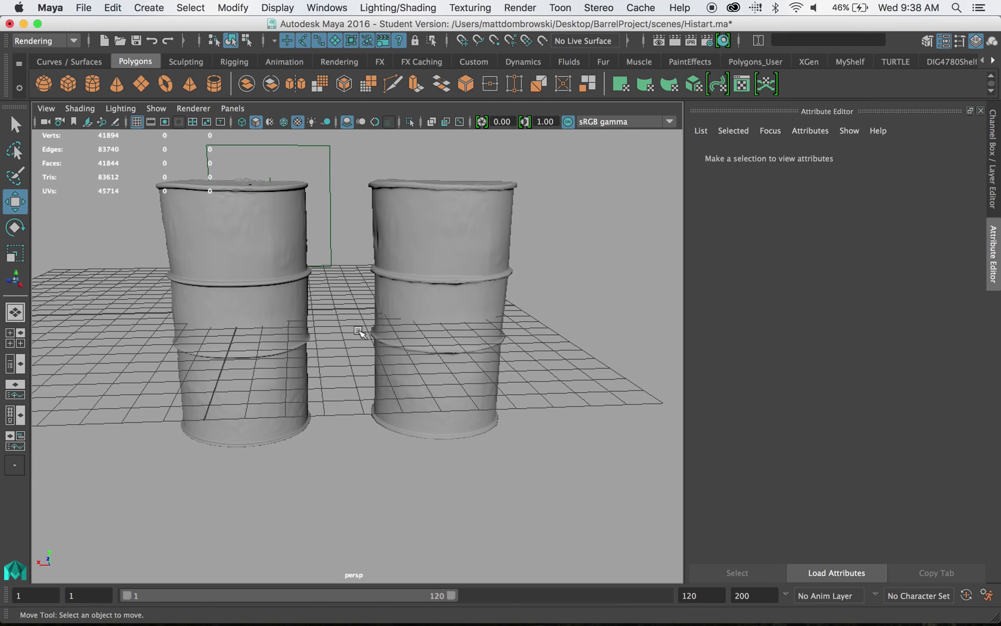
- Reselect the barrels, ending on the high-res one, and switch to Finder
click(268, 268)
click(441, 276)
click(284, 275)
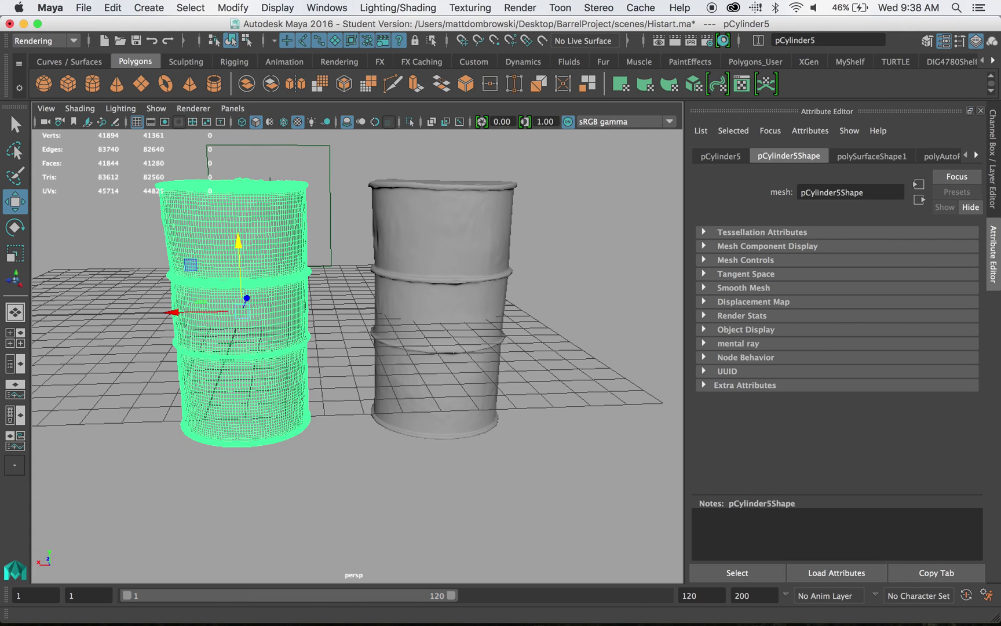
key(super+Tab)
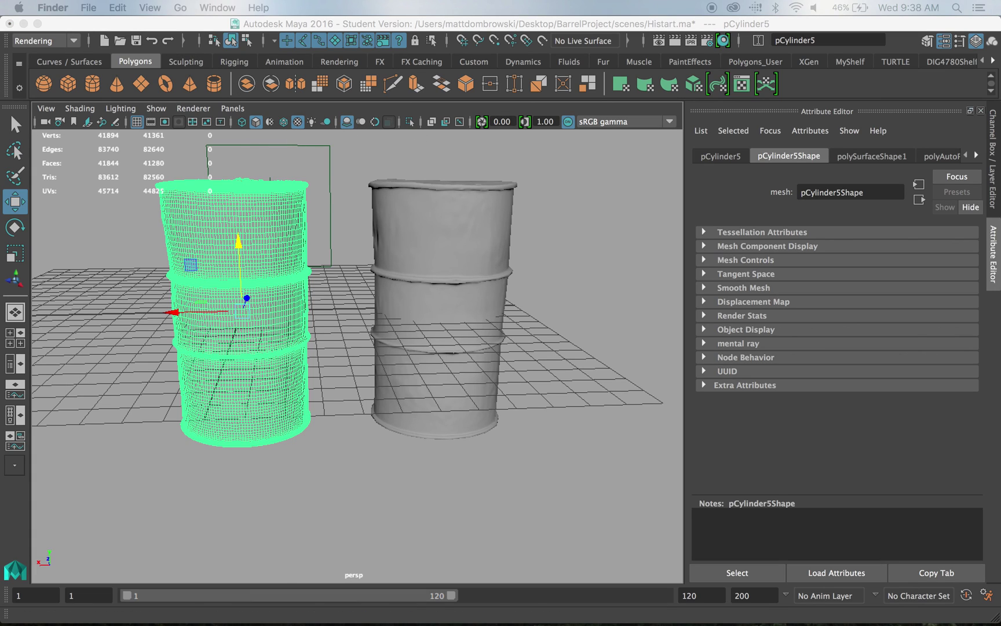